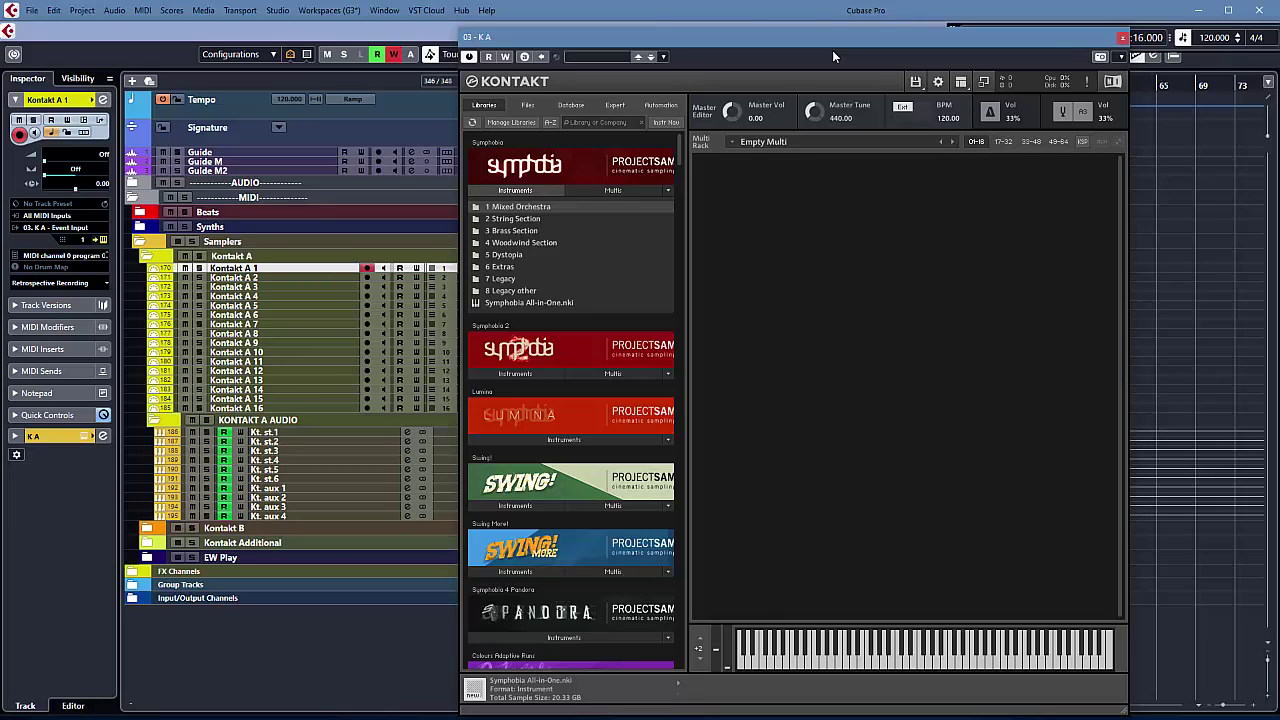
Step: Browse the Mixed Orchestra and Brass Section folders, then load Symphobia All-in-One.nki
{"action": "left_click", "coordinate": [915, 81]}
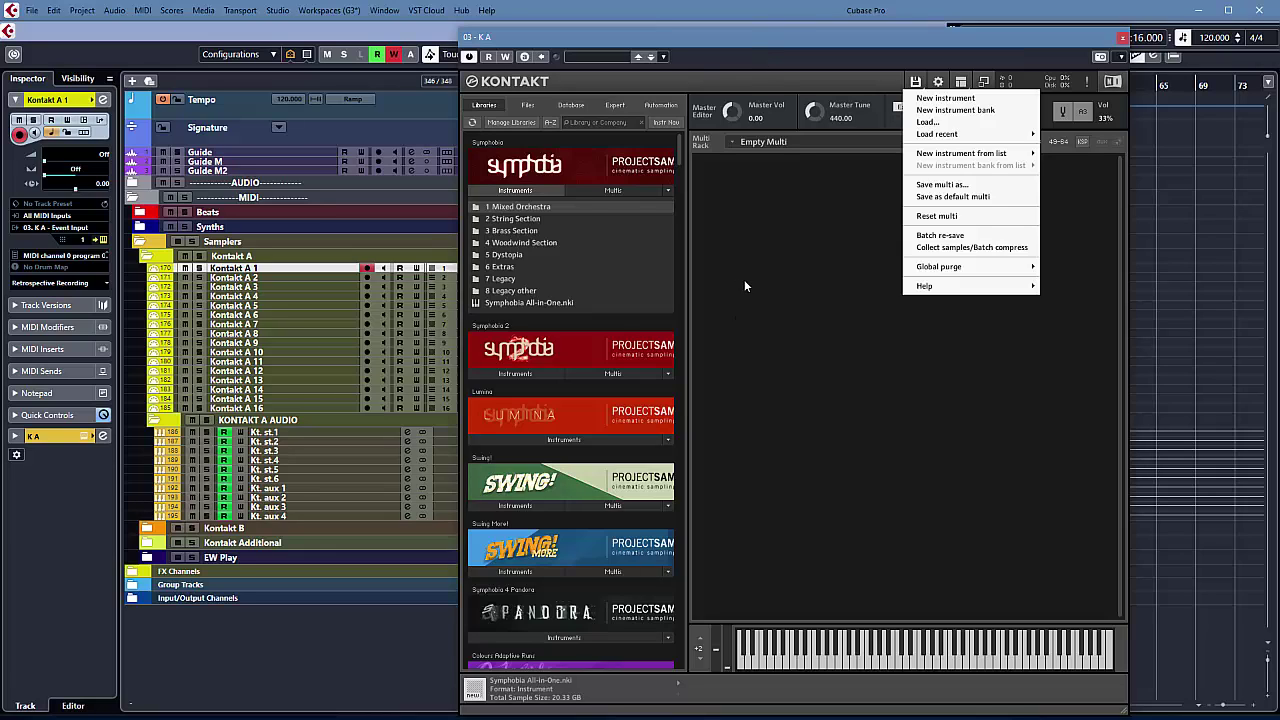
{"action": "left_click", "coordinate": [556, 207]}
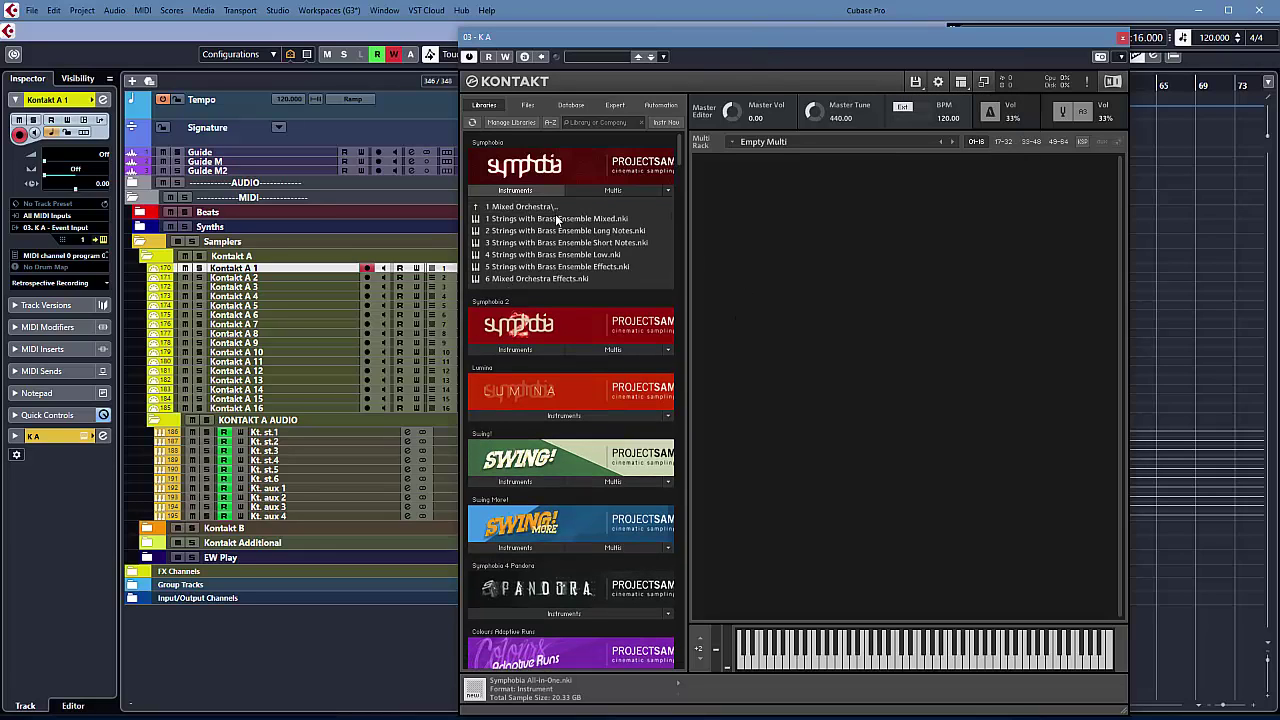
{"action": "left_click", "coordinate": [540, 207]}
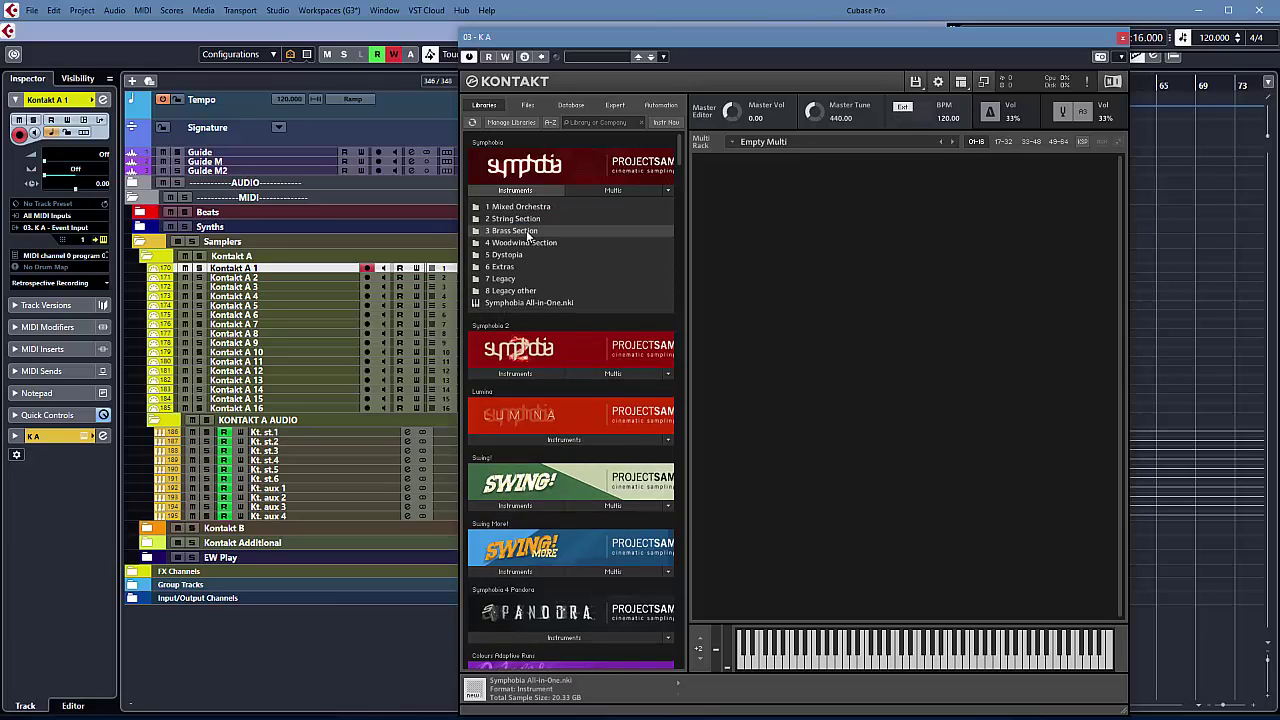
{"action": "left_click", "coordinate": [528, 234]}
{"action": "left_click", "coordinate": [535, 207]}
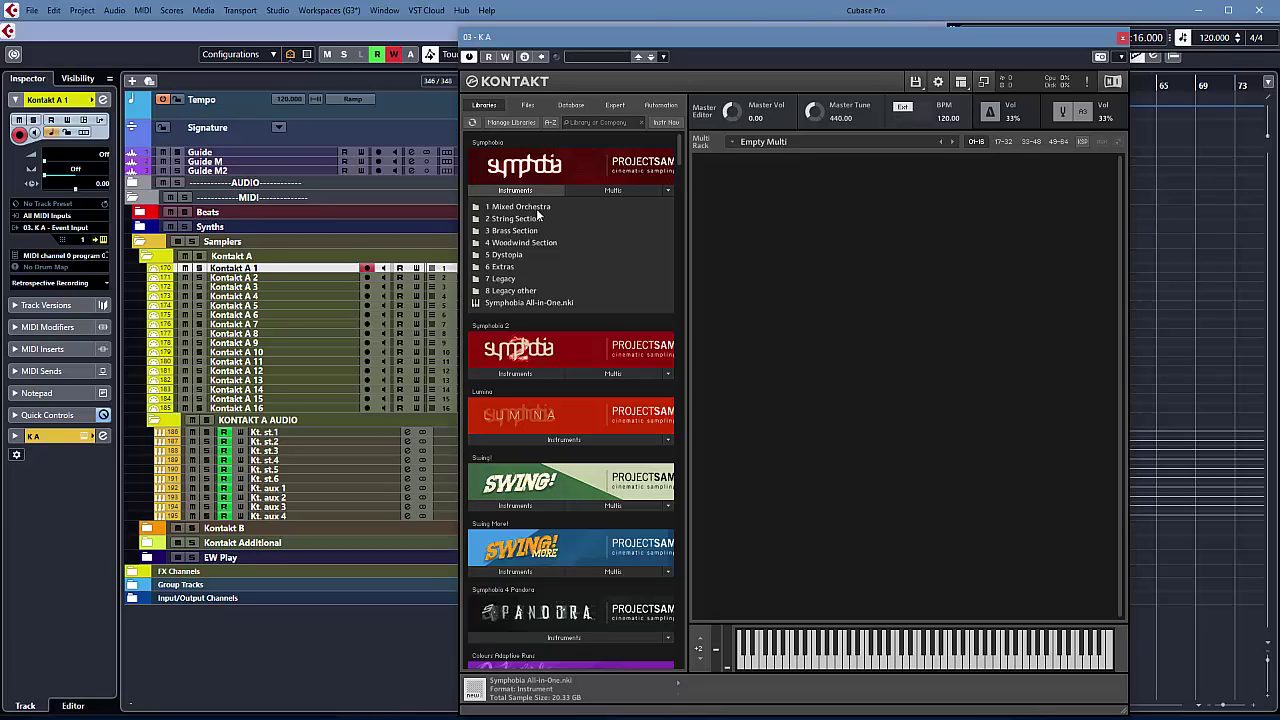
{"action": "double_click", "coordinate": [526, 303]}
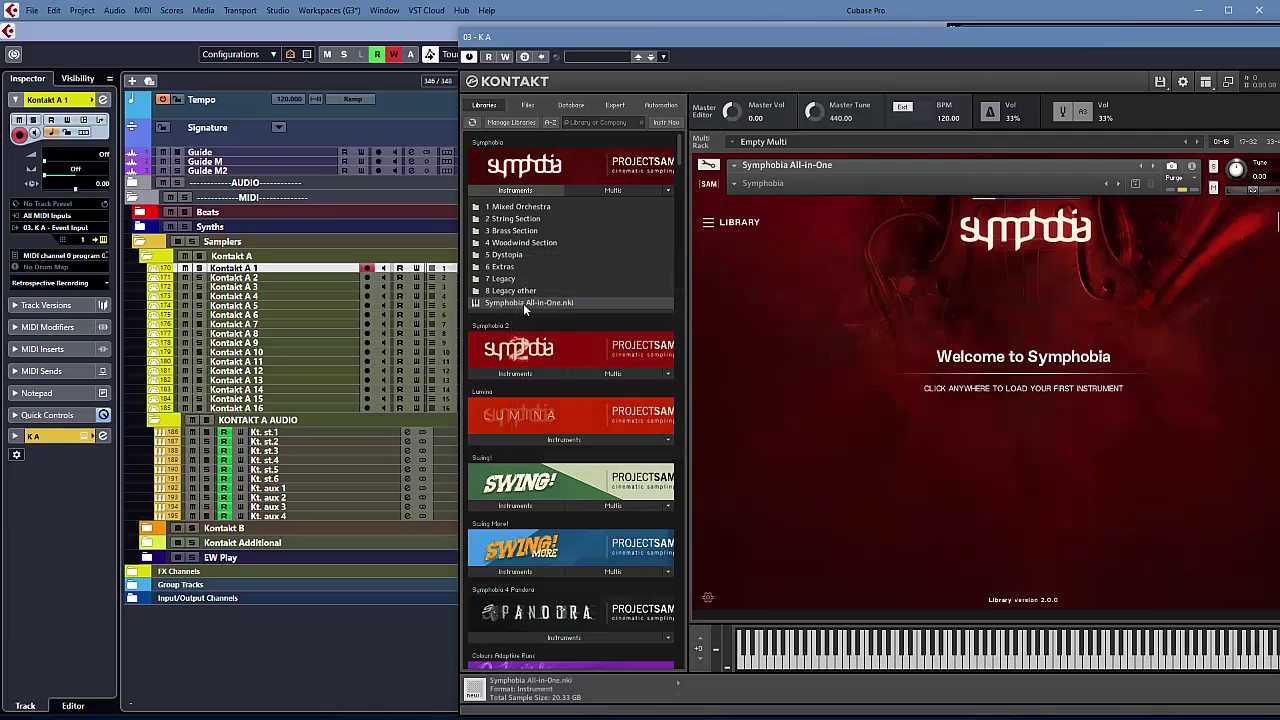
Step: Move the Kontakt window left and open Symphobia's instrument library from the welcome screen
{"action": "left_click_drag", "start_coordinate": [1016, 40], "coordinate": [783, 26]}
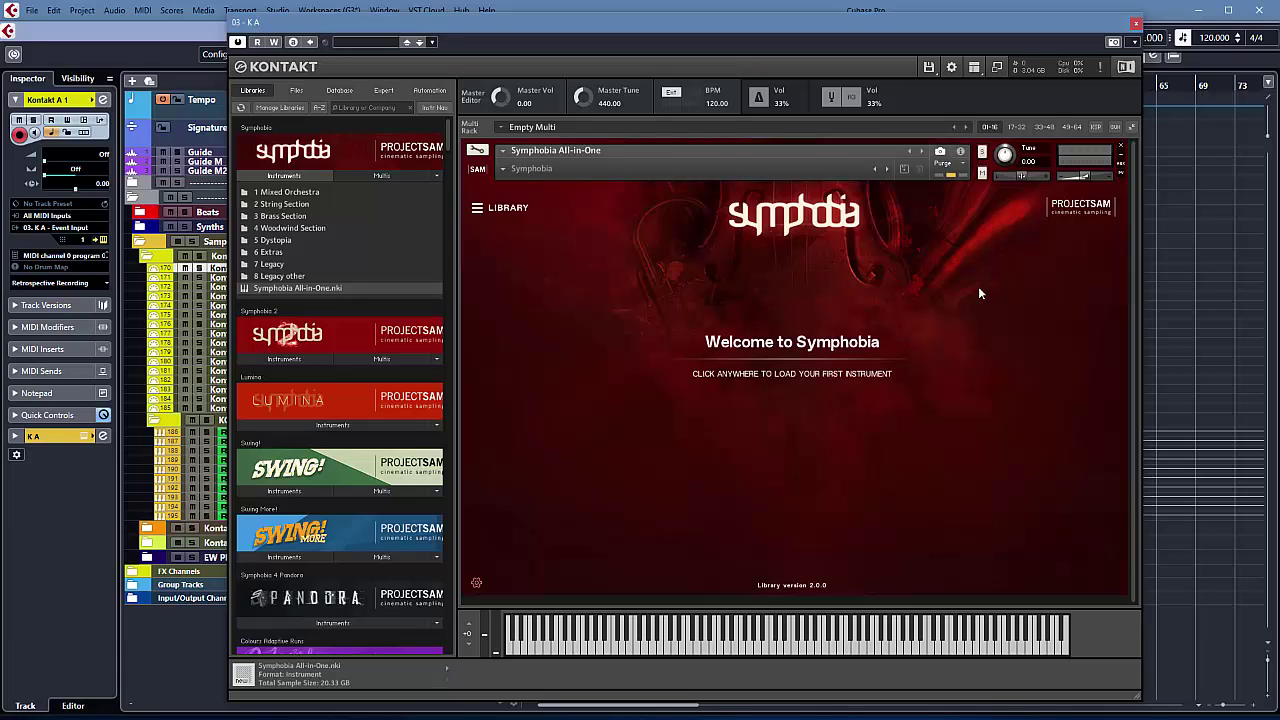
{"action": "left_click", "coordinate": [832, 352]}
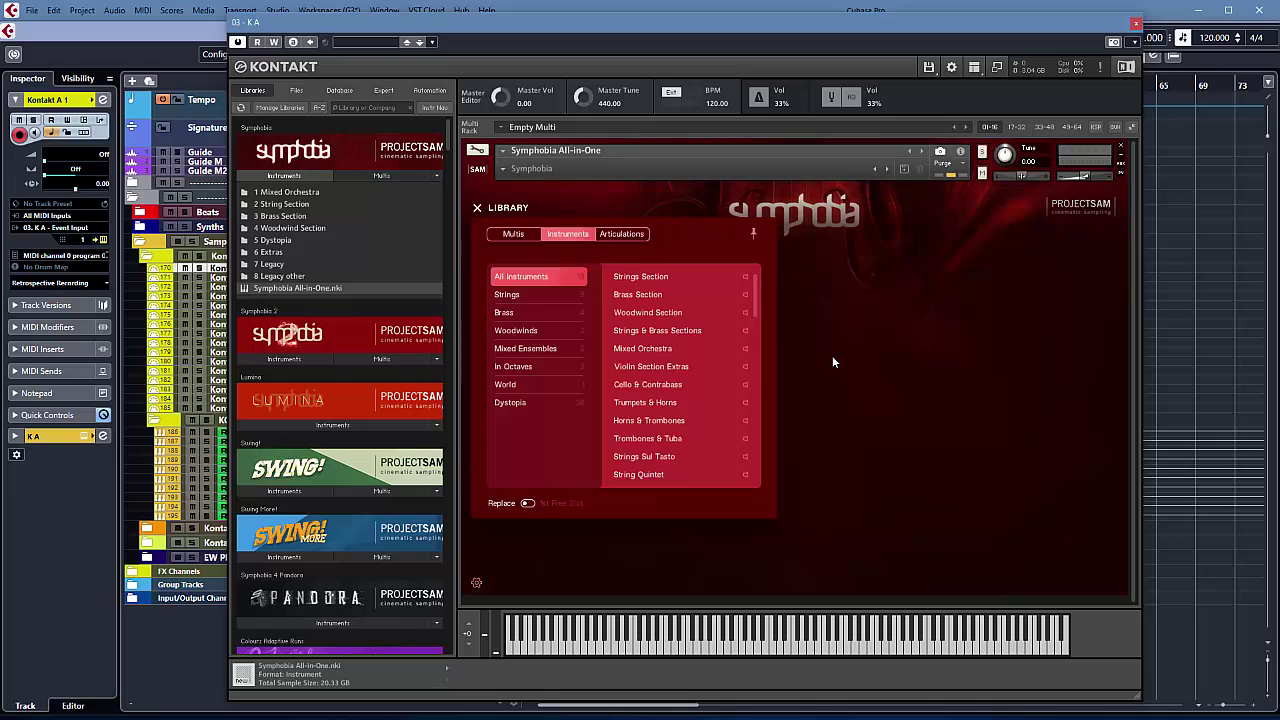
Step: Load Strings Section, audition Staccatissimo, Spiccato and Spiccato Short, then unload Marcato
{"action": "left_click", "coordinate": [659, 283]}
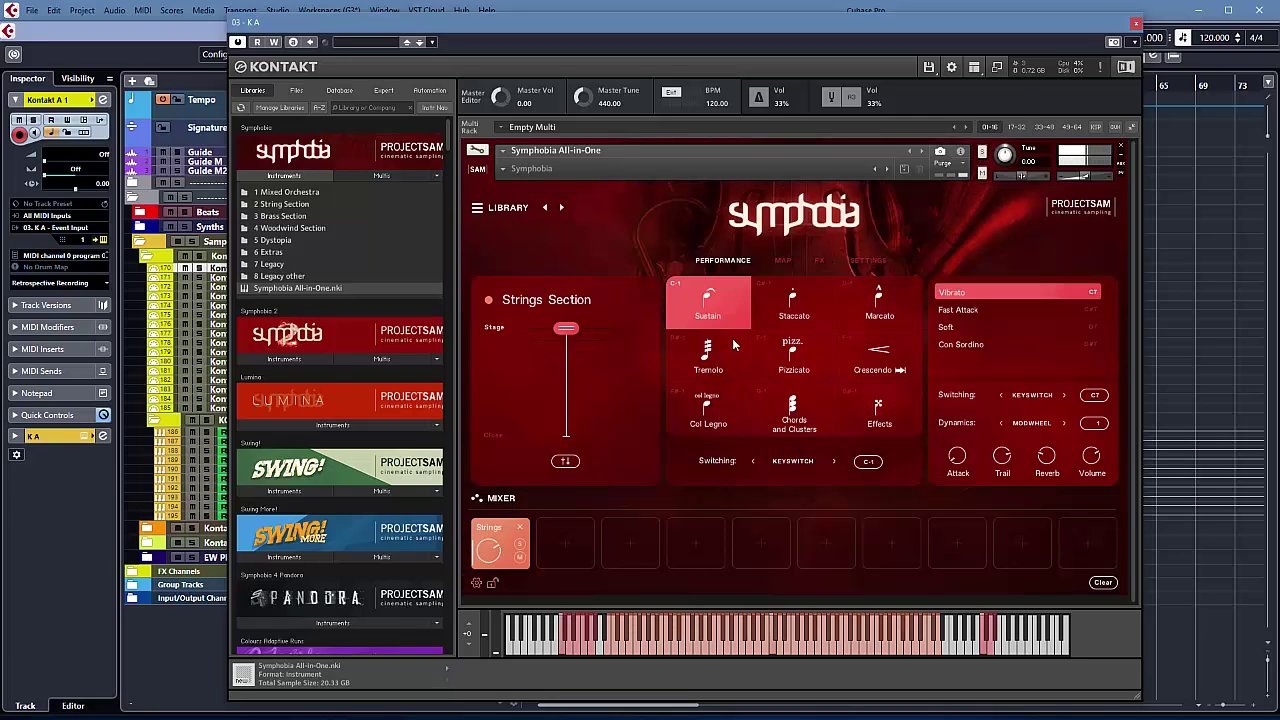
{"action": "left_click", "coordinate": [803, 310]}
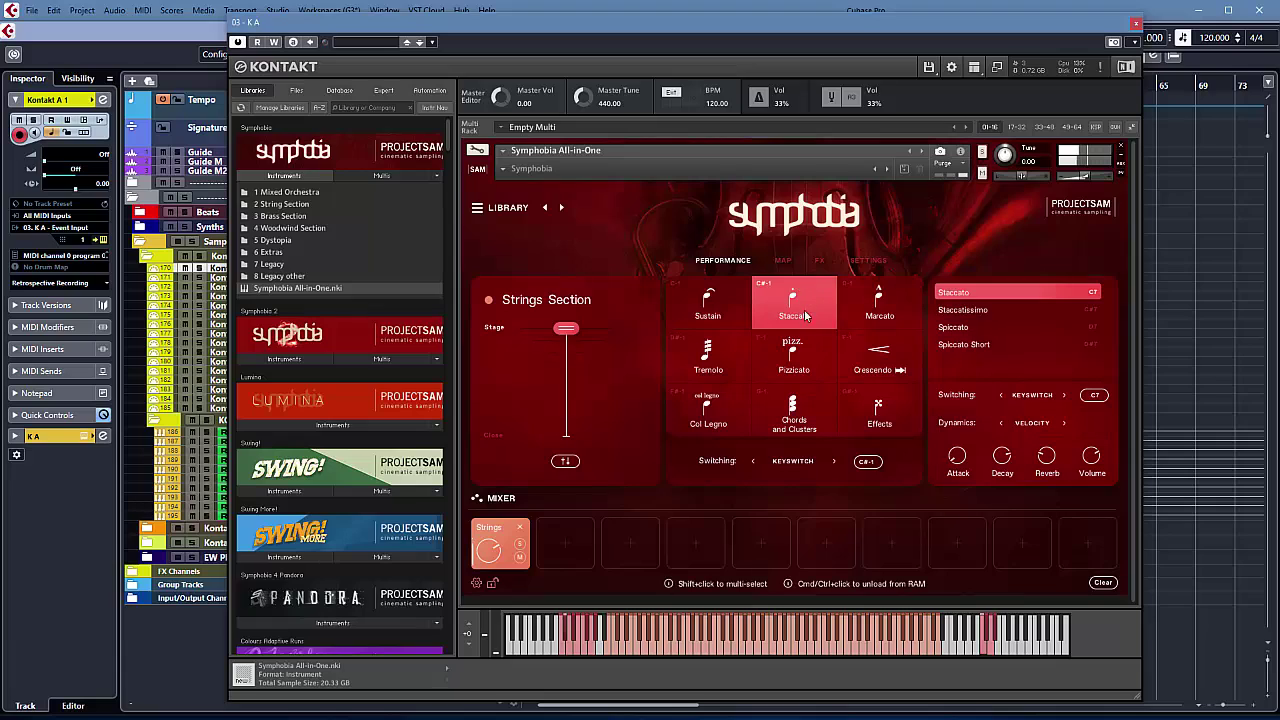
{"action": "left_click", "coordinate": [972, 312]}
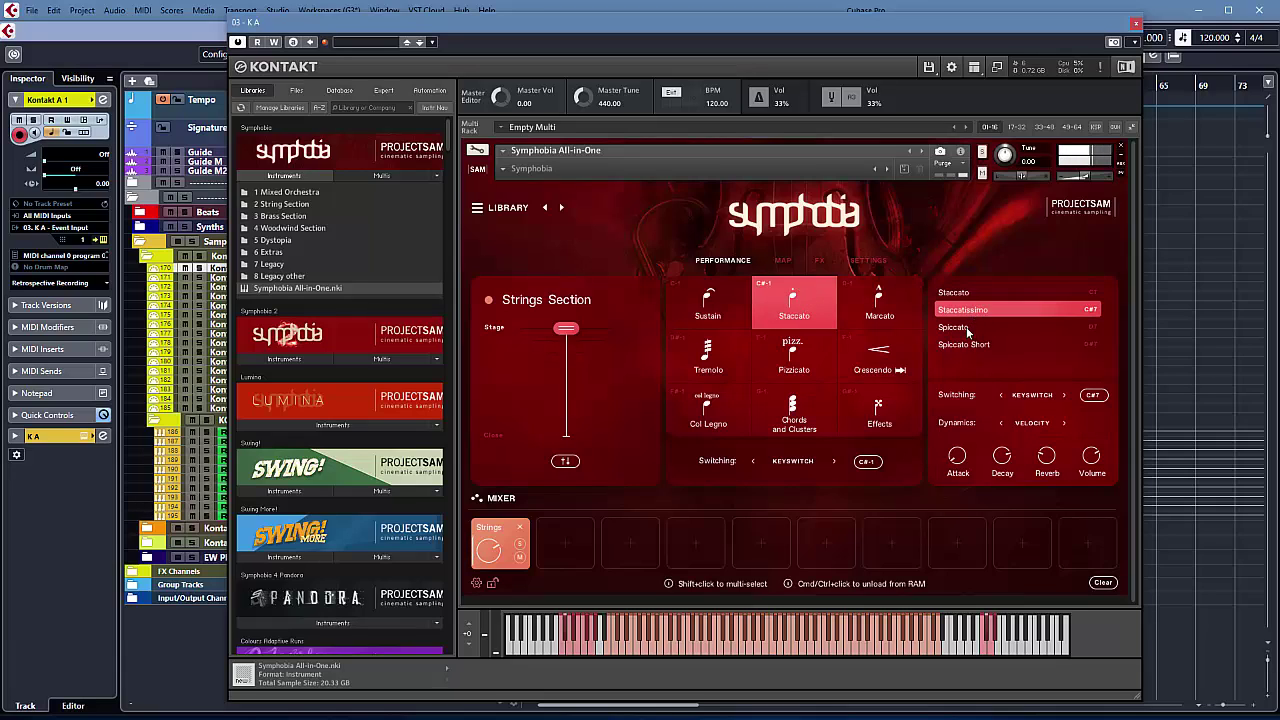
{"action": "left_click", "coordinate": [972, 330]}
{"action": "left_click", "coordinate": [962, 345]}
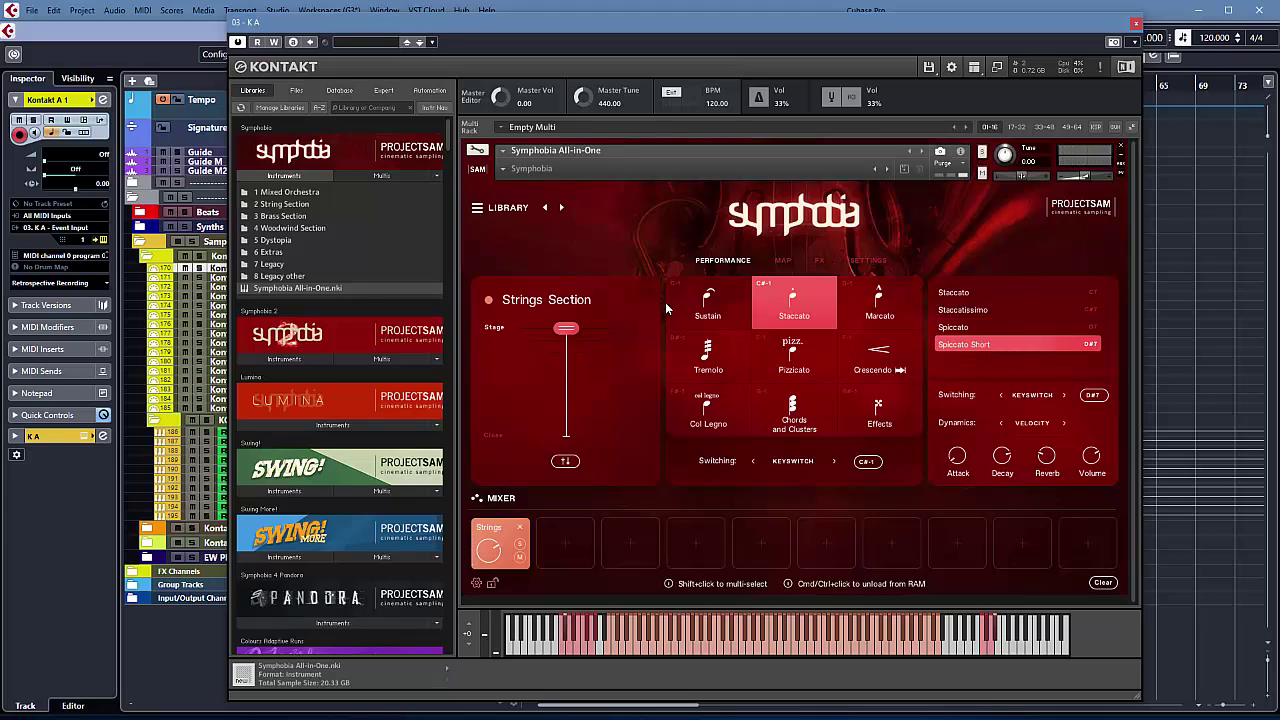
{"action": "left_click", "coordinate": [876, 313]}
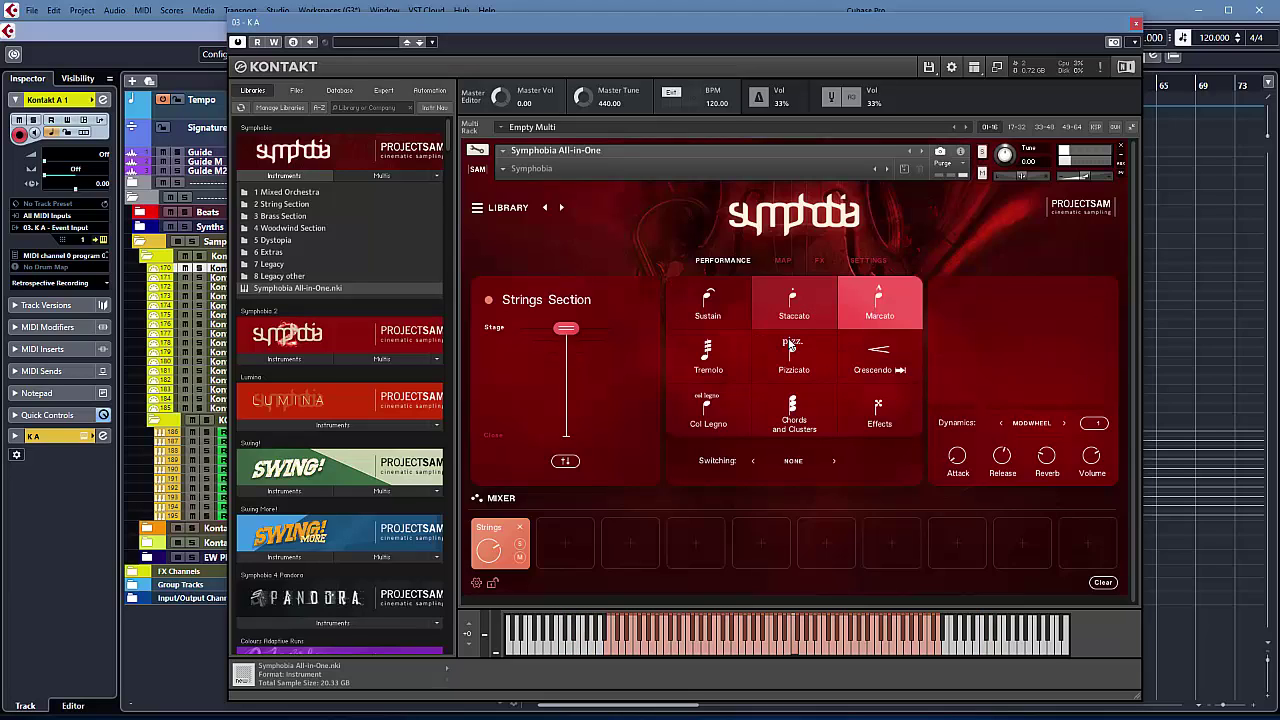
{"action": "left_click", "coordinate": [870, 312], "text": "ctrl"}
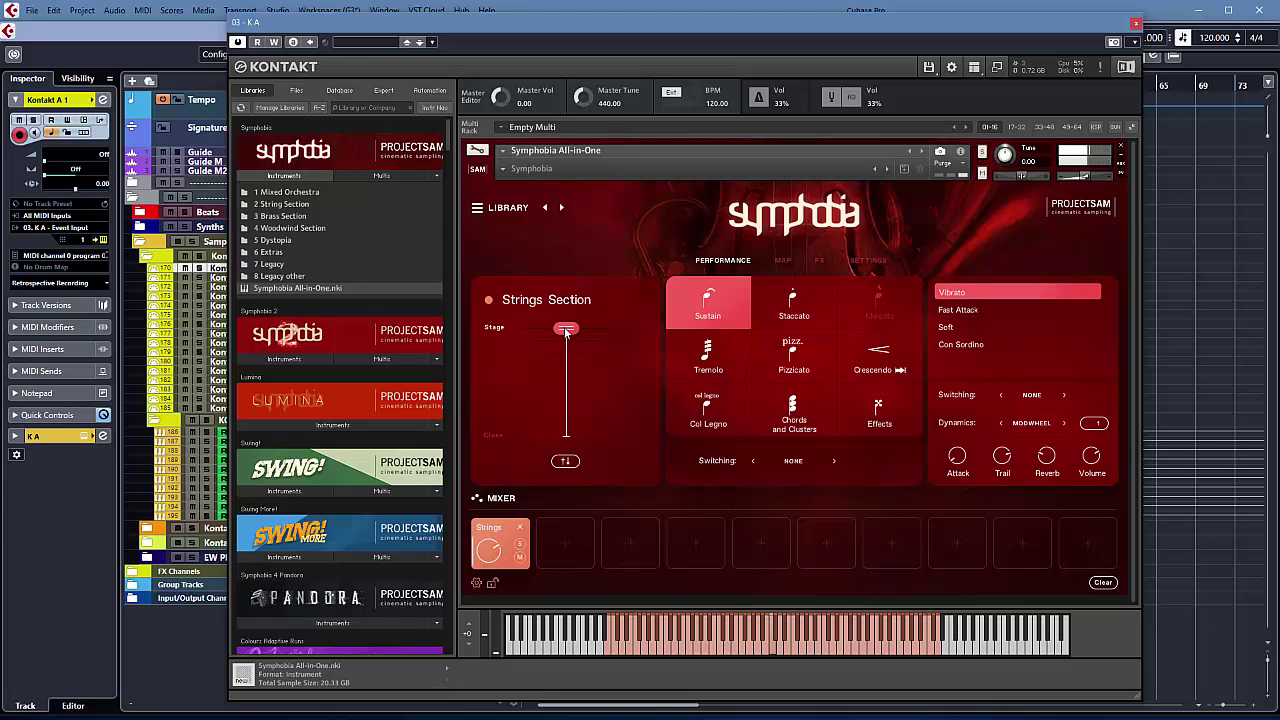
{"action": "left_click_drag", "start_coordinate": [566, 330], "coordinate": [566, 438]}
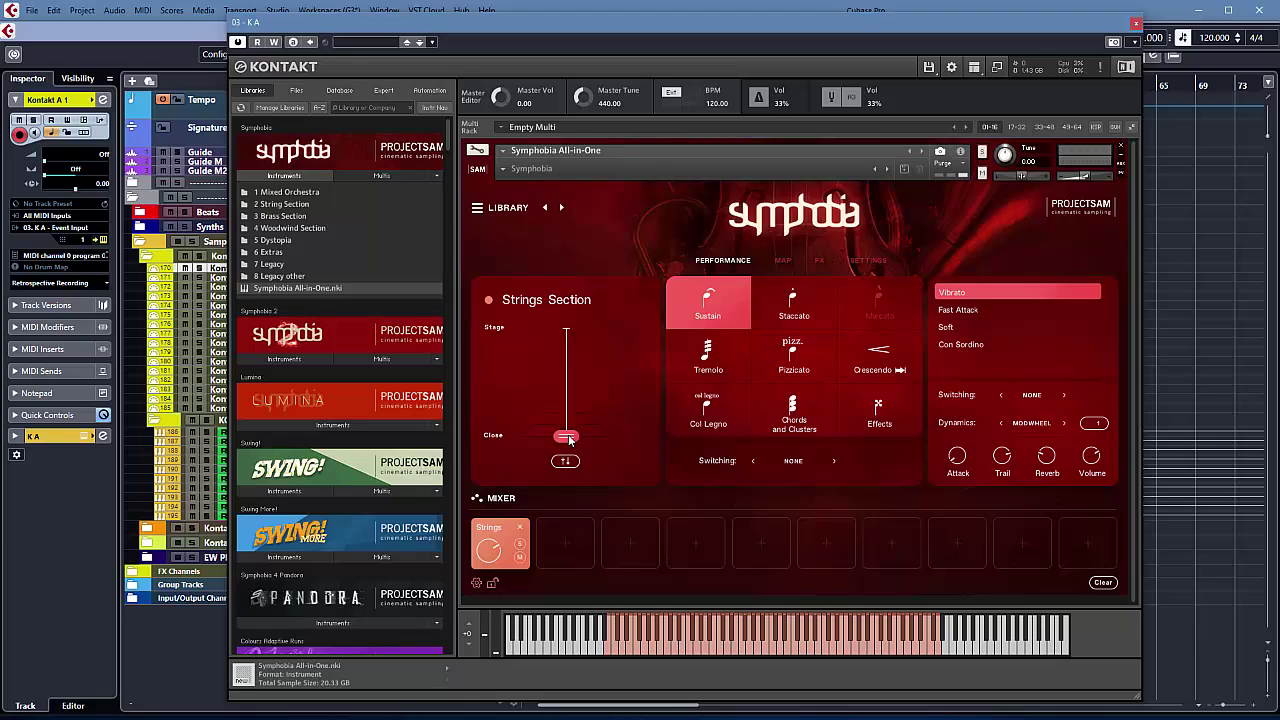
{"action": "left_click_drag", "start_coordinate": [568, 440], "coordinate": [557, 330]}
{"action": "left_click", "coordinate": [566, 462]}
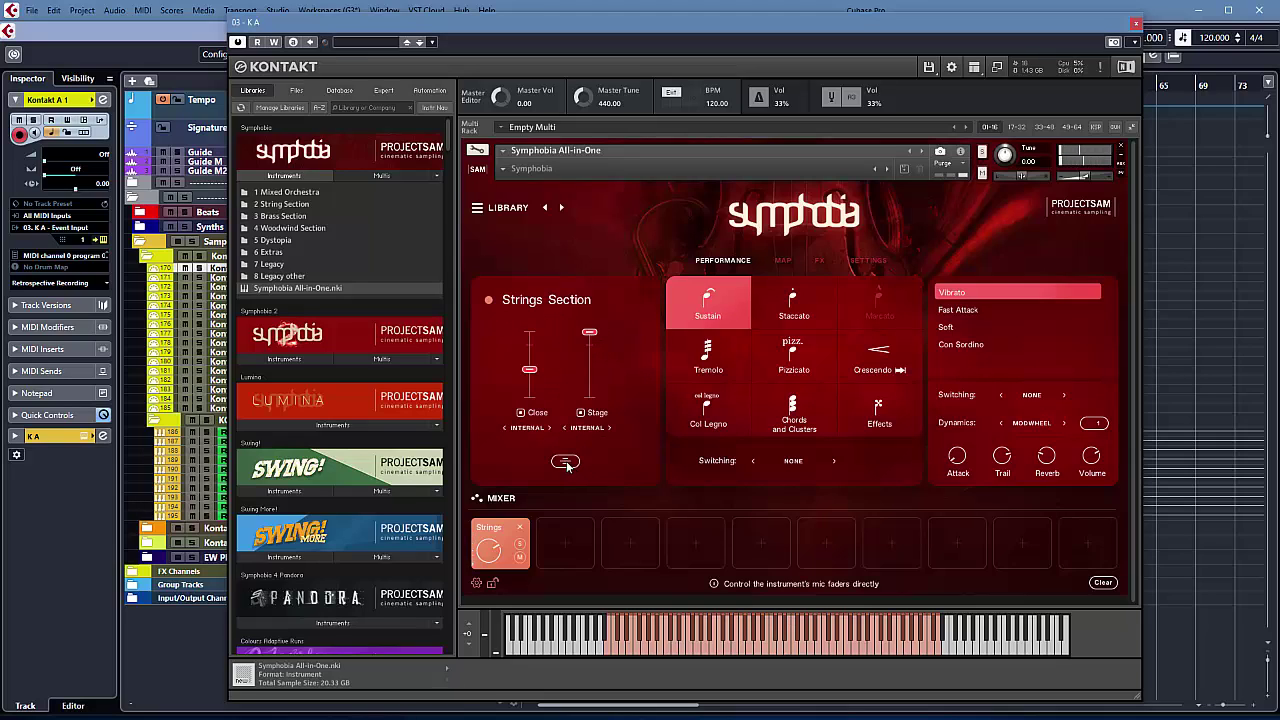
{"action": "left_click", "coordinate": [566, 462]}
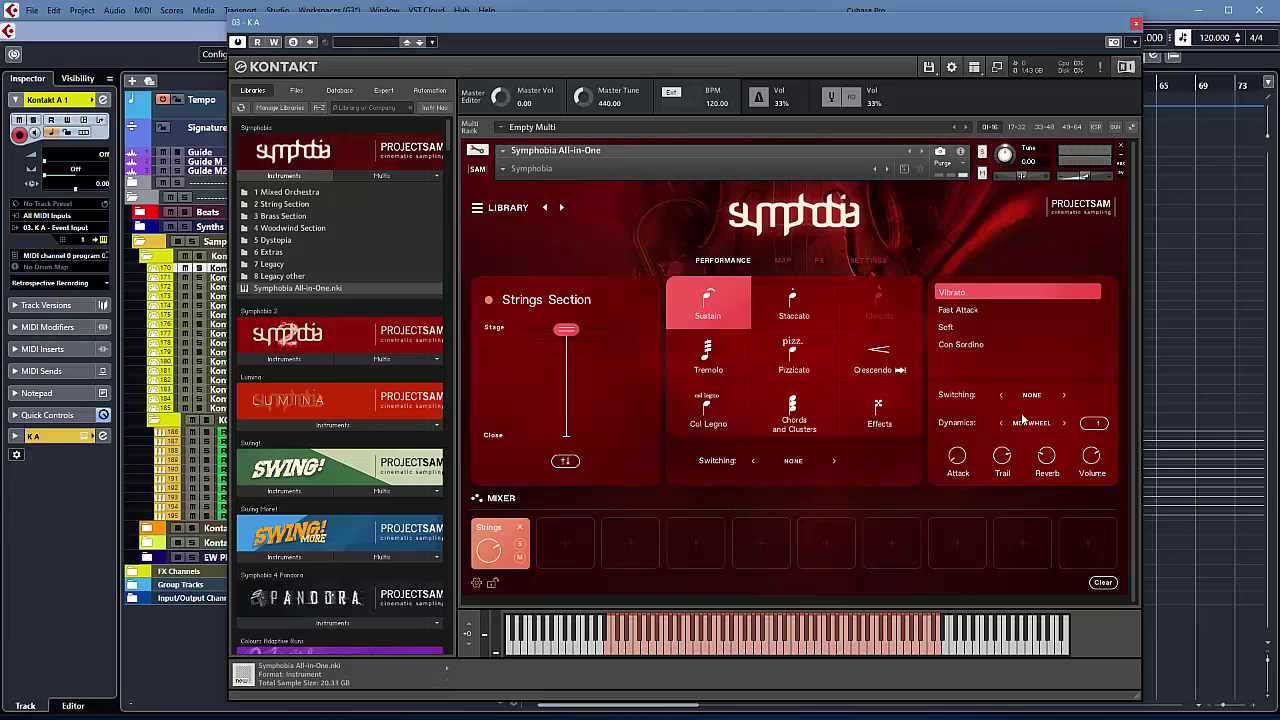
{"action": "left_click", "coordinate": [783, 261]}
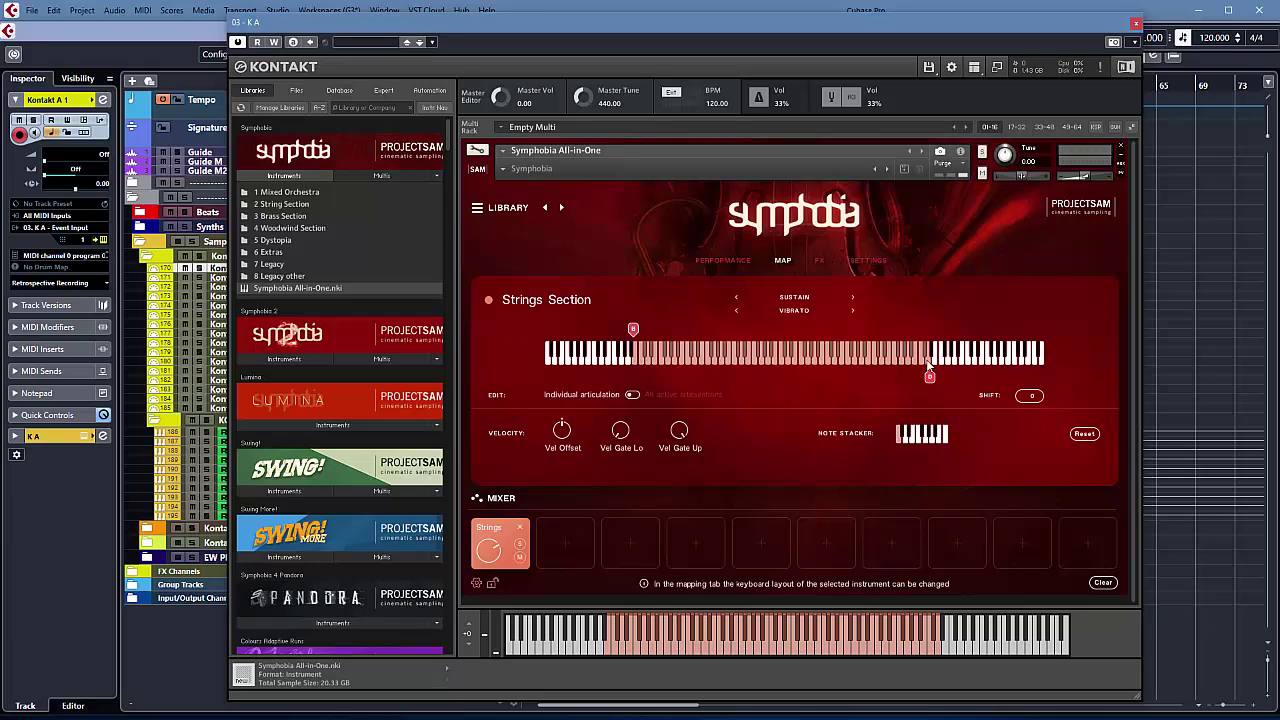
{"action": "left_click", "coordinate": [819, 261]}
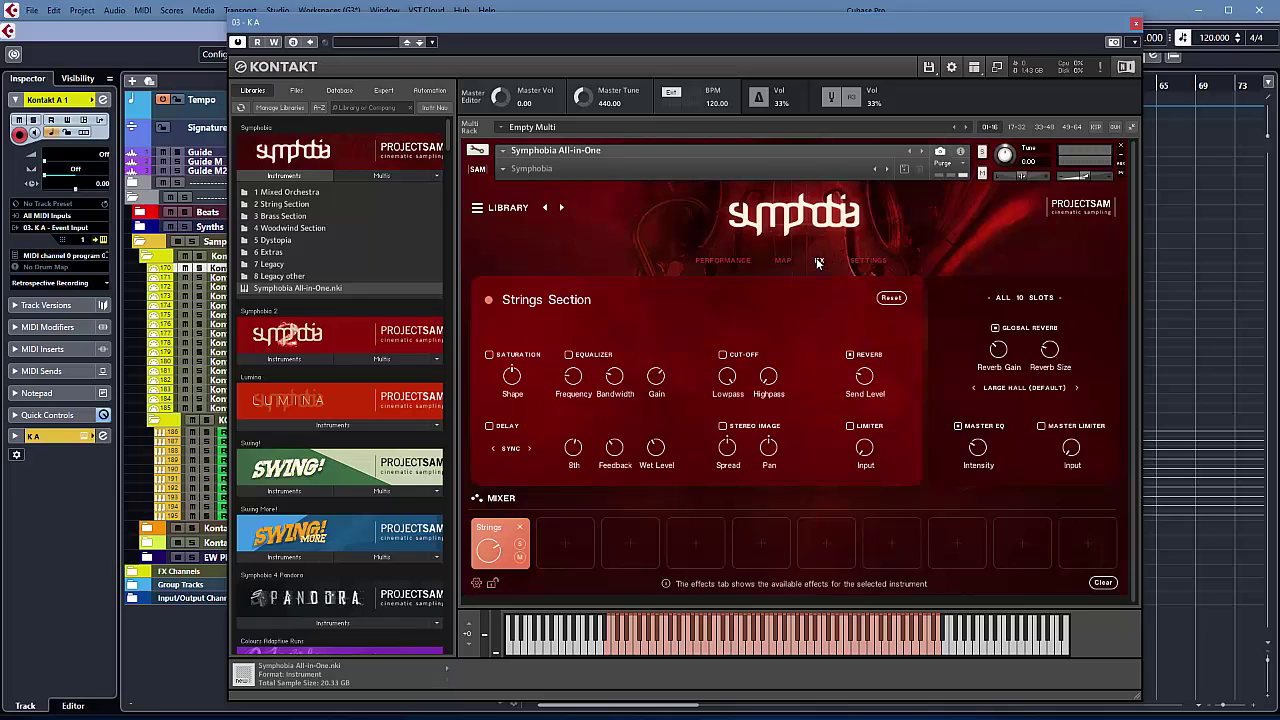
{"action": "left_click", "coordinate": [489, 426]}
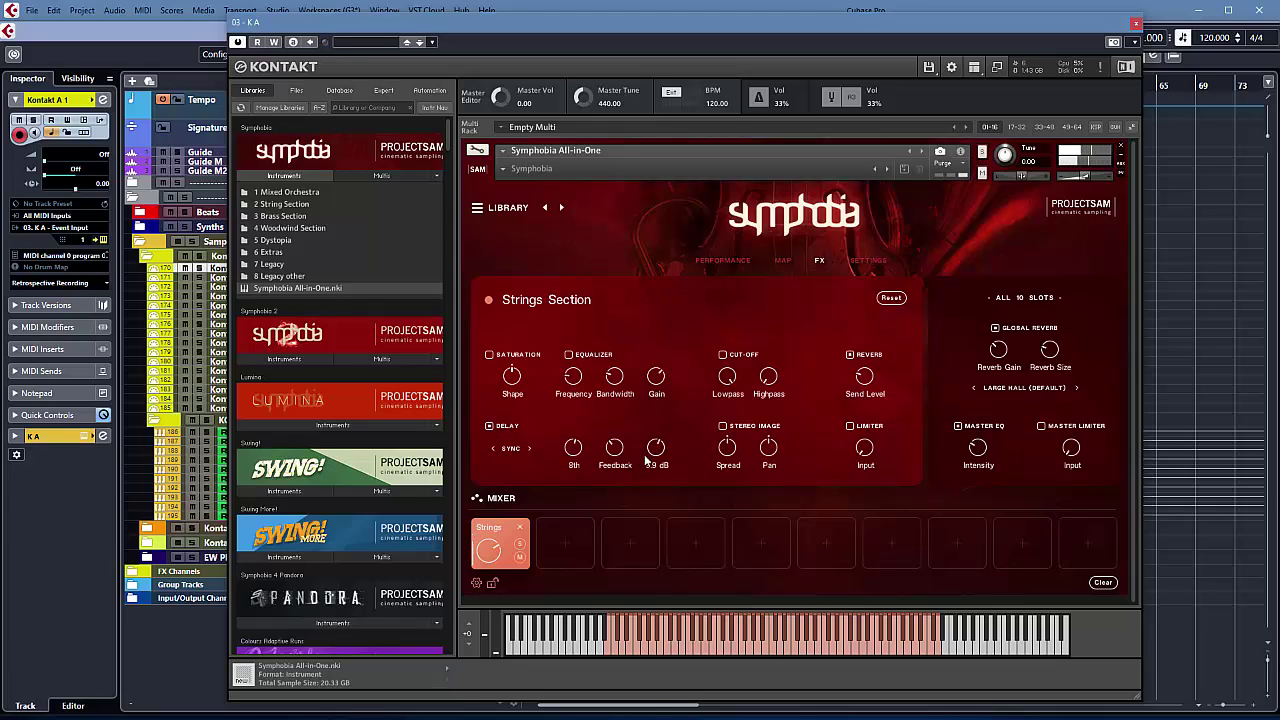
{"action": "mouse_move", "coordinate": [650, 455]}
{"action": "left_click", "coordinate": [489, 426]}
{"action": "left_click", "coordinate": [858, 263]}
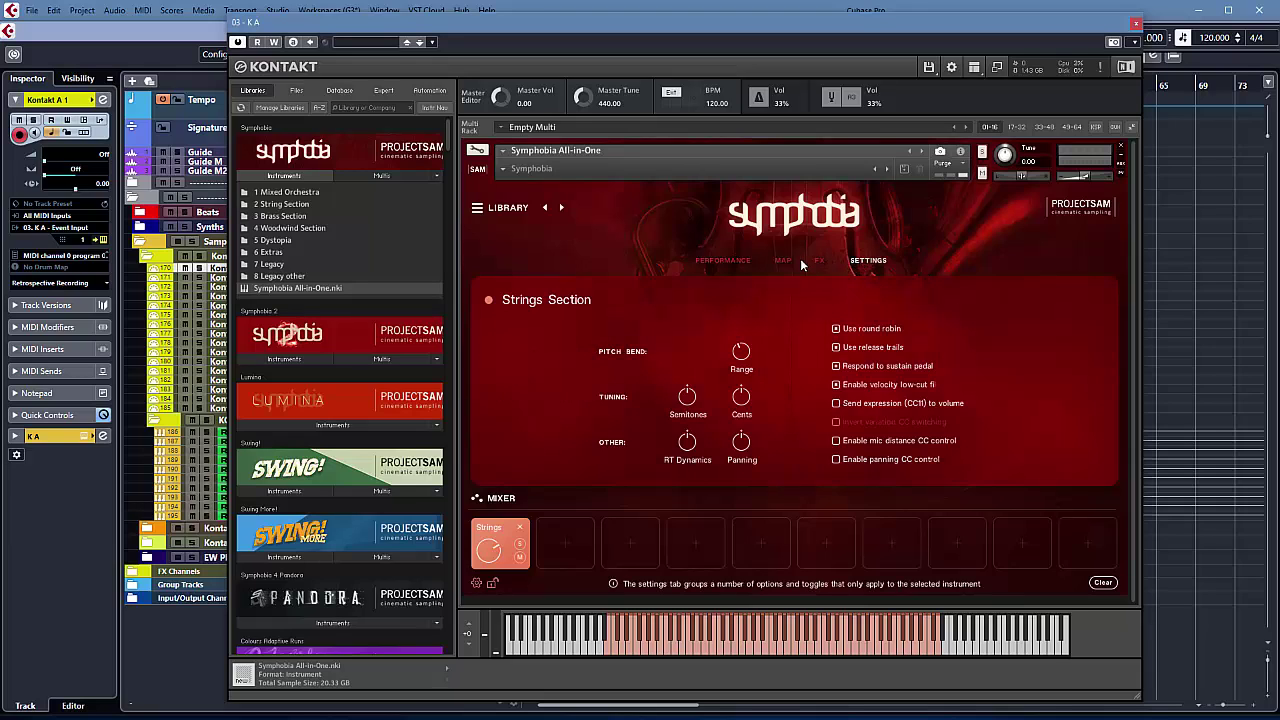
{"action": "left_click", "coordinate": [722, 260]}
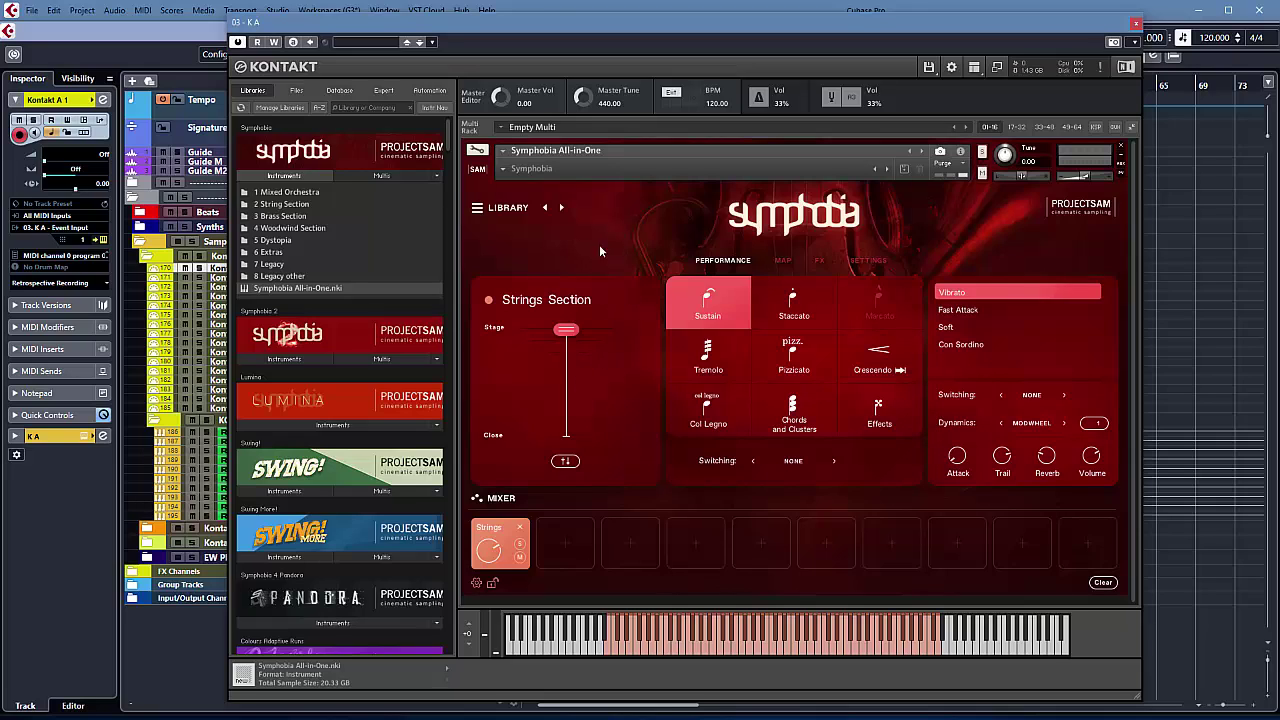
Step: Load Strings > Crescendo from the Library's Adaptive Sync articulations
{"action": "left_click", "coordinate": [507, 208]}
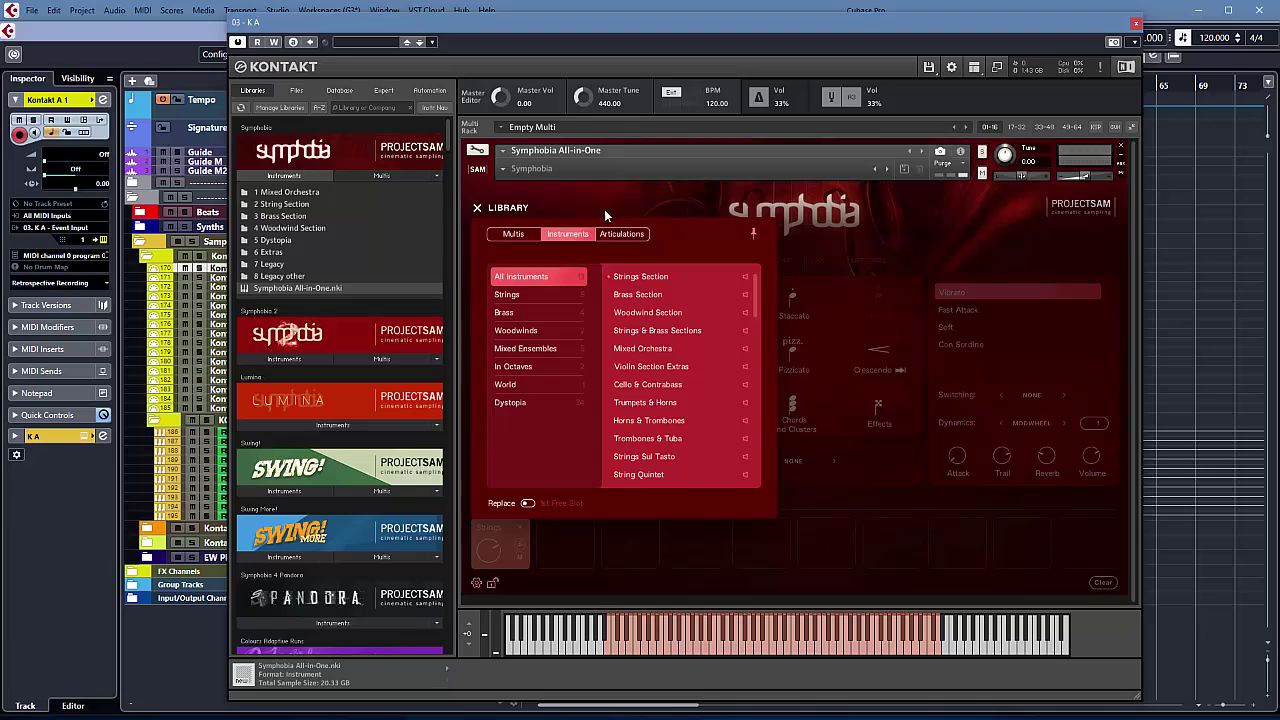
{"action": "left_click", "coordinate": [626, 234]}
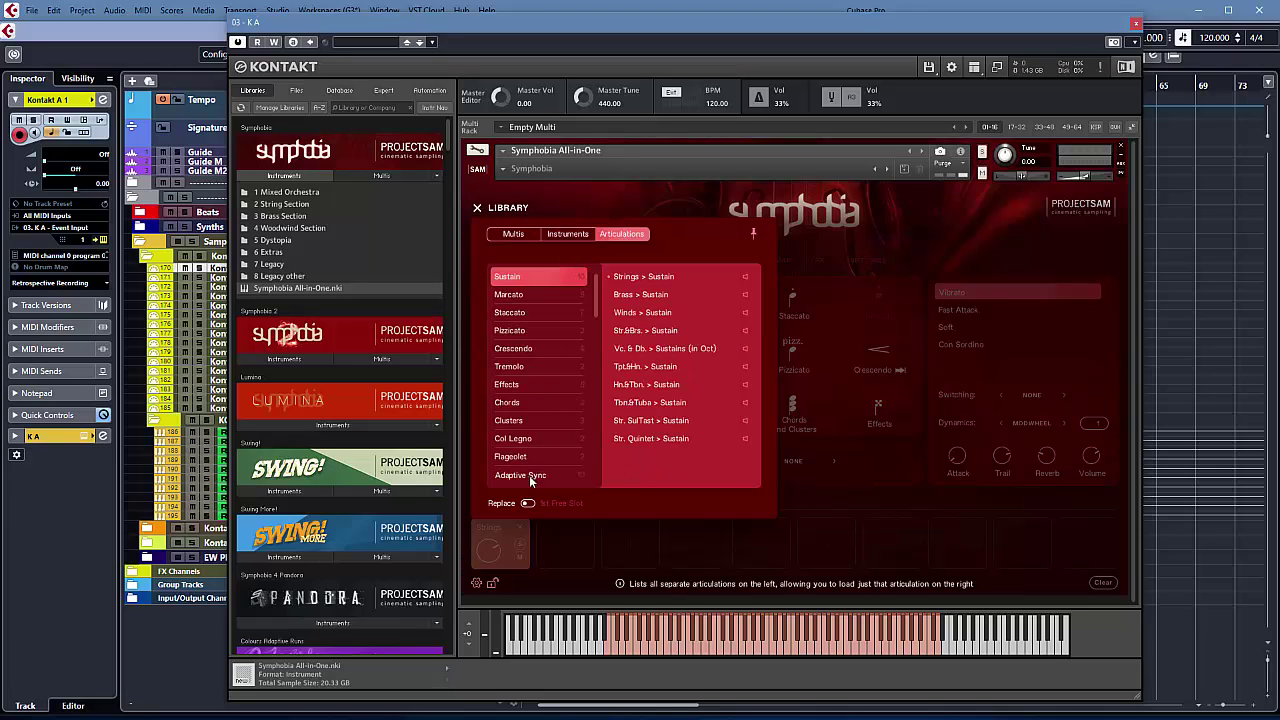
{"action": "left_click", "coordinate": [529, 474]}
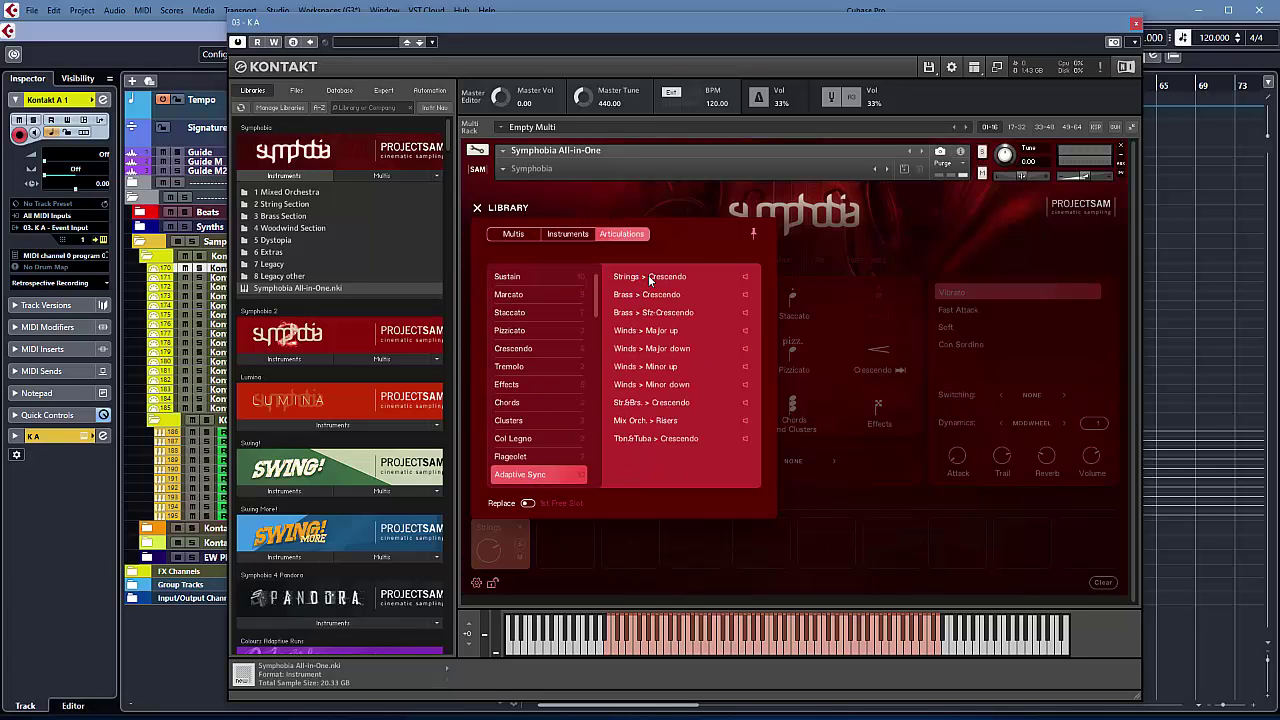
{"action": "double_click", "coordinate": [648, 276]}
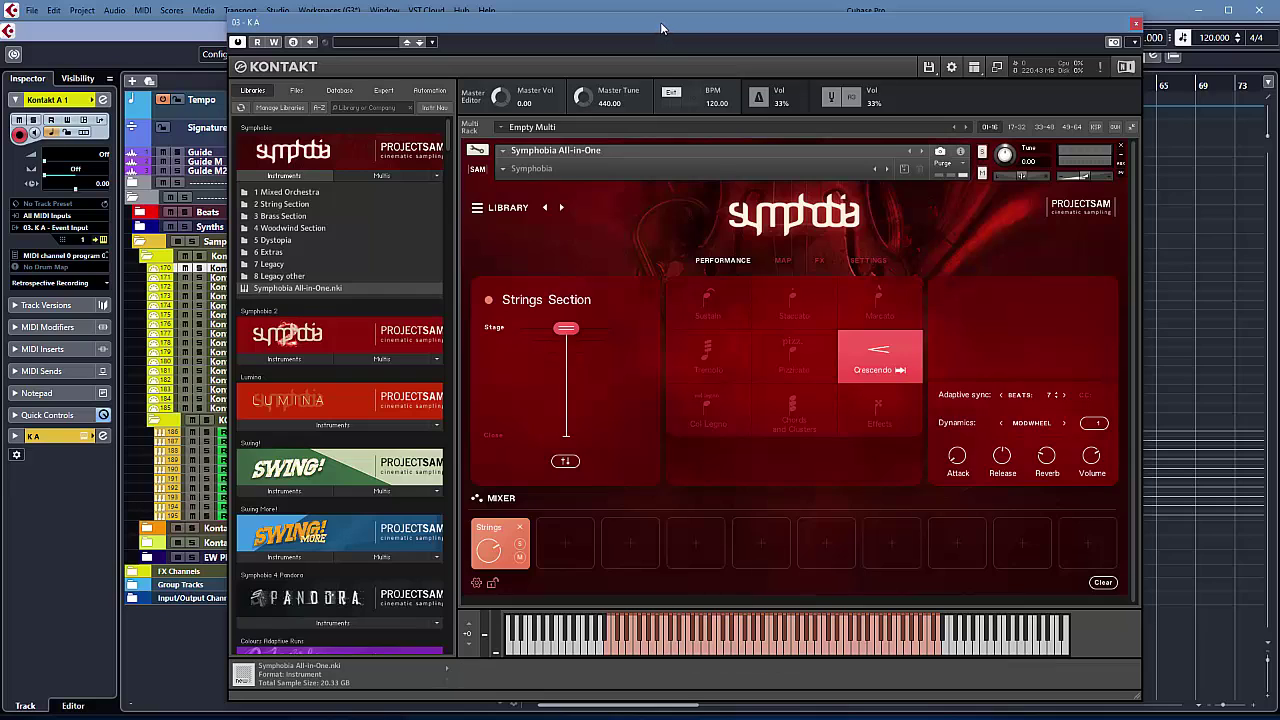
Step: Set the Strings crescendo's adaptive sync length to 6 beats and reopen the Symphobia library
{"action": "left_click_drag", "start_coordinate": [660, 28], "coordinate": [683, 27]}
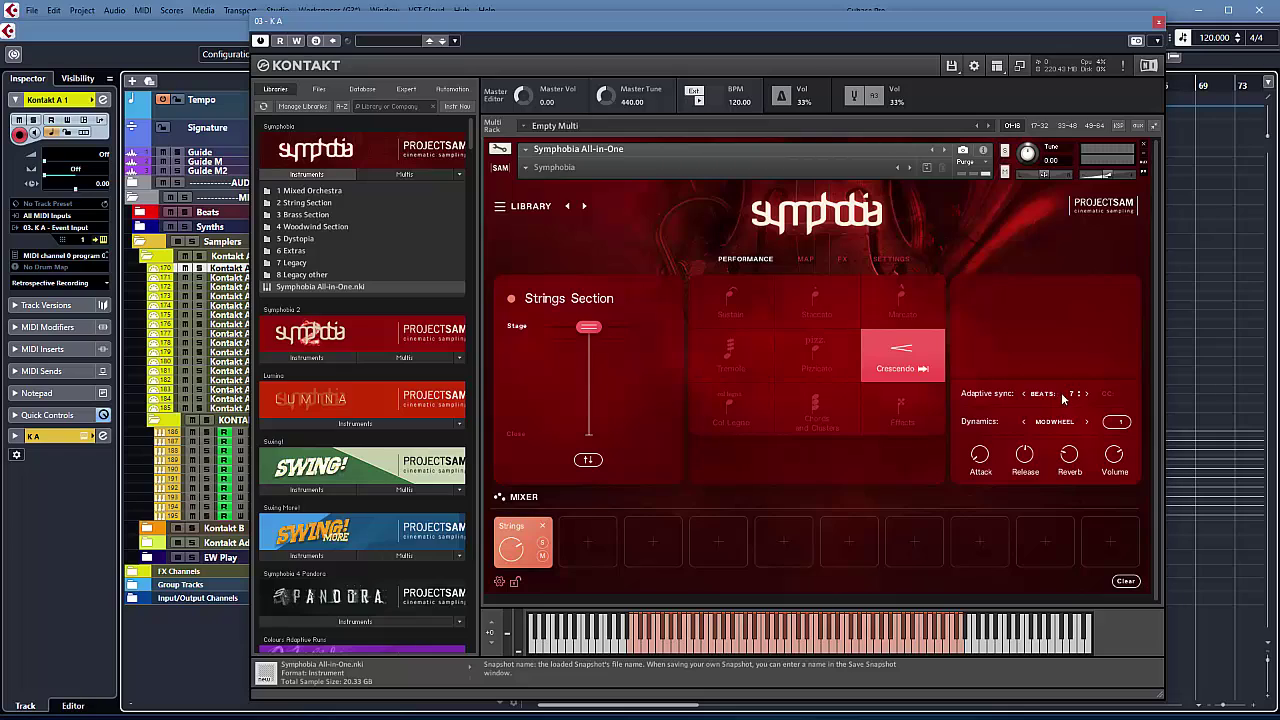
{"action": "left_click_drag", "start_coordinate": [1068, 394], "coordinate": [1066, 399]}
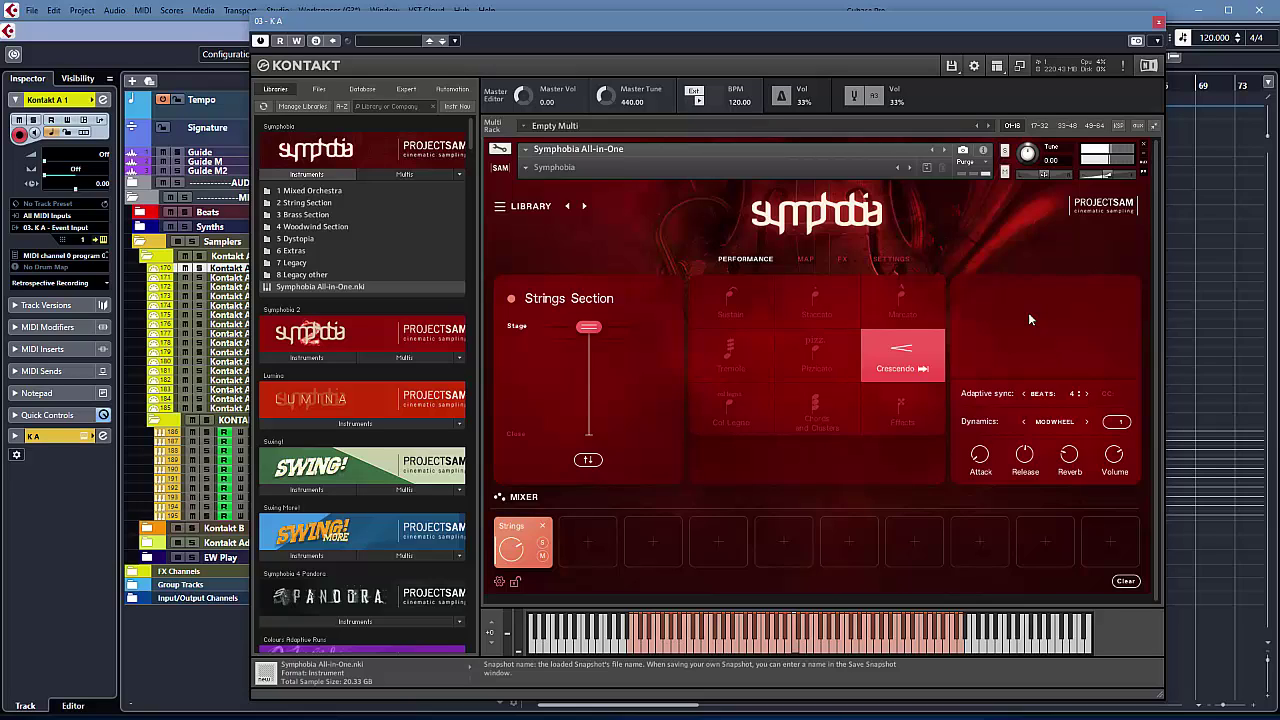
{"action": "scroll", "coordinate": [1078, 388], "scroll_direction": "up", "scroll_amount": 1}
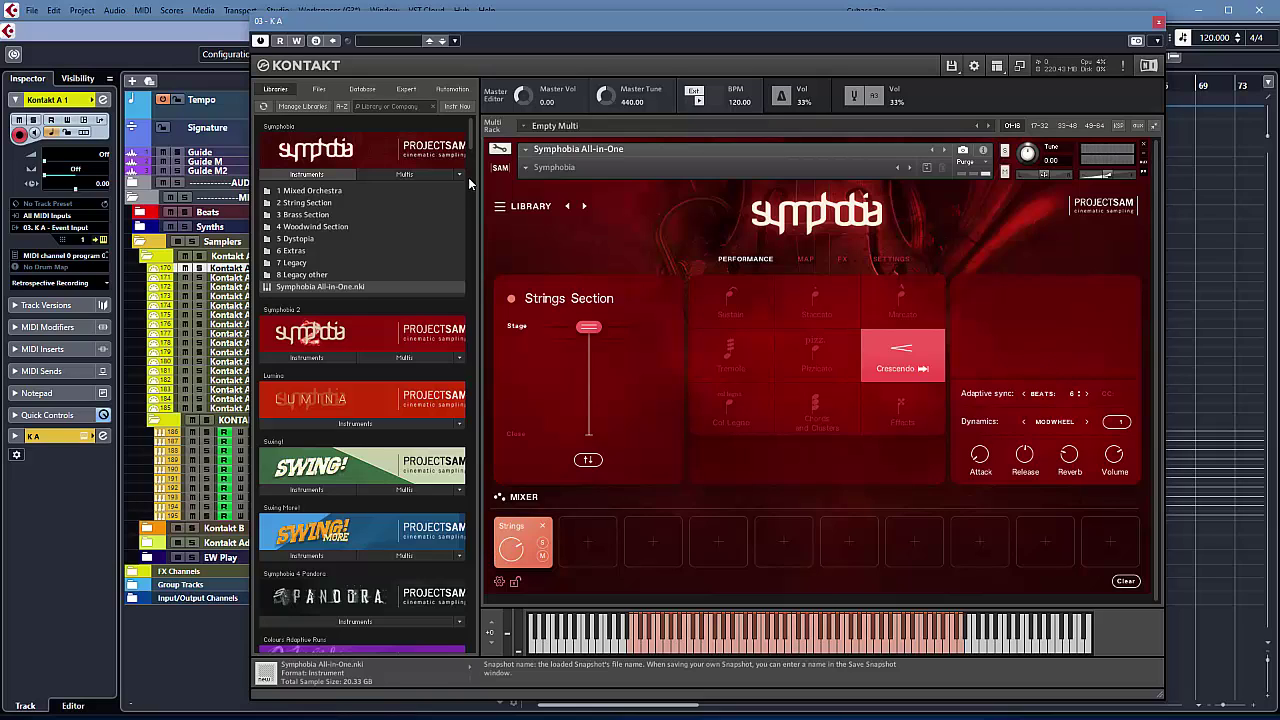
{"action": "left_click", "coordinate": [537, 206]}
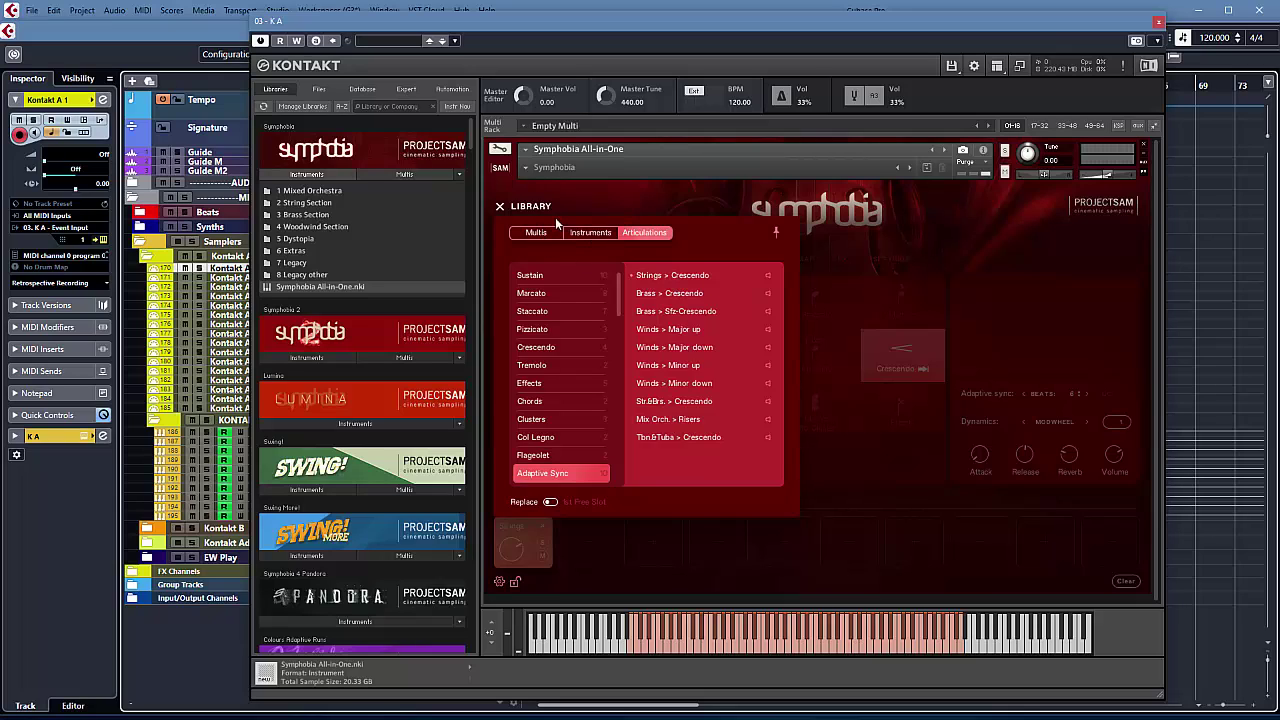
Step: Load the 'Are You Not Entertained?' multi from the Multis tab and unlock its slots
{"action": "left_click", "coordinate": [542, 233]}
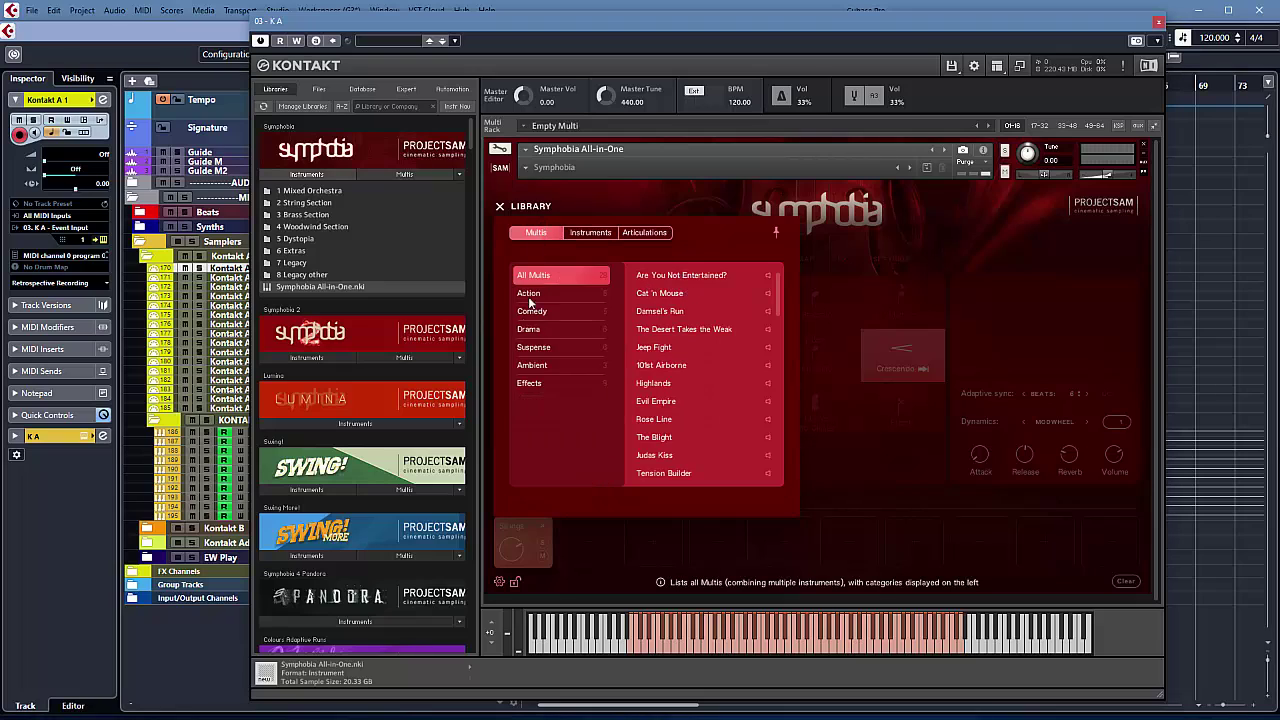
{"action": "left_click", "coordinate": [668, 278]}
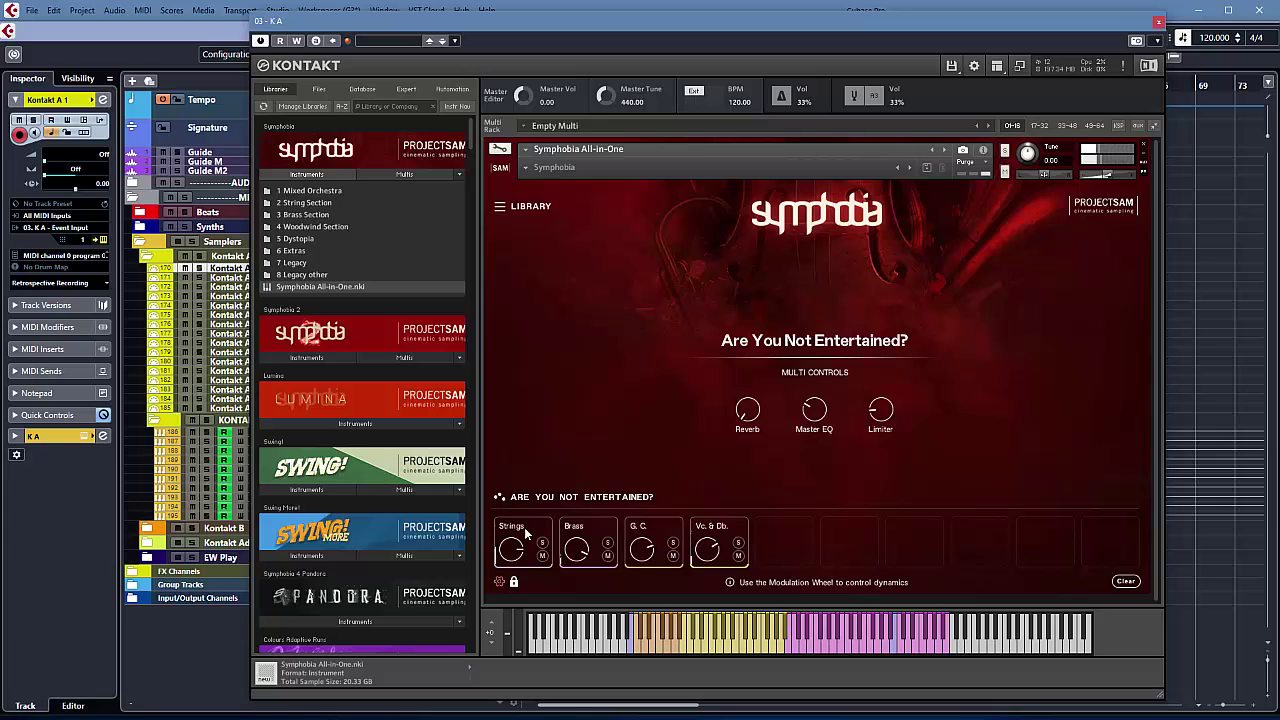
{"action": "left_click", "coordinate": [514, 583]}
{"action": "left_click", "coordinate": [514, 583]}
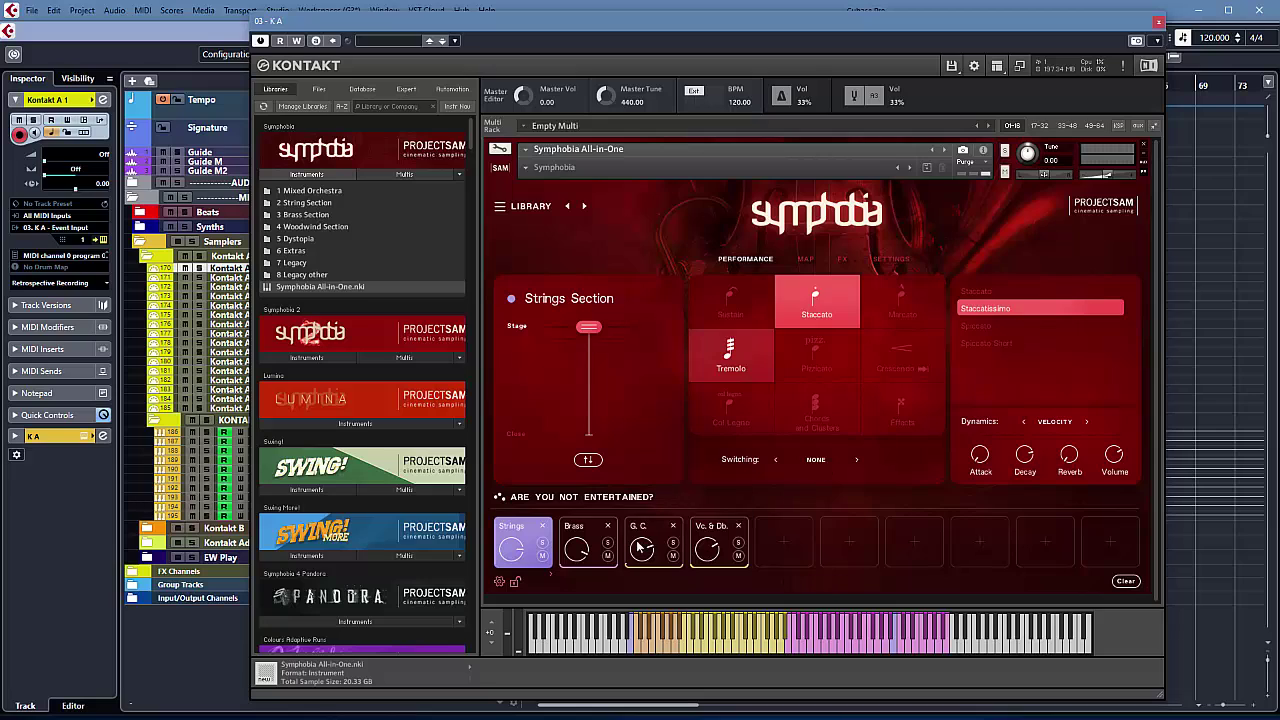
Step: Solo the Brass slot, set its MAP shift to 12, unsolo it and clear the Note Stacker
{"action": "left_click", "coordinate": [590, 534]}
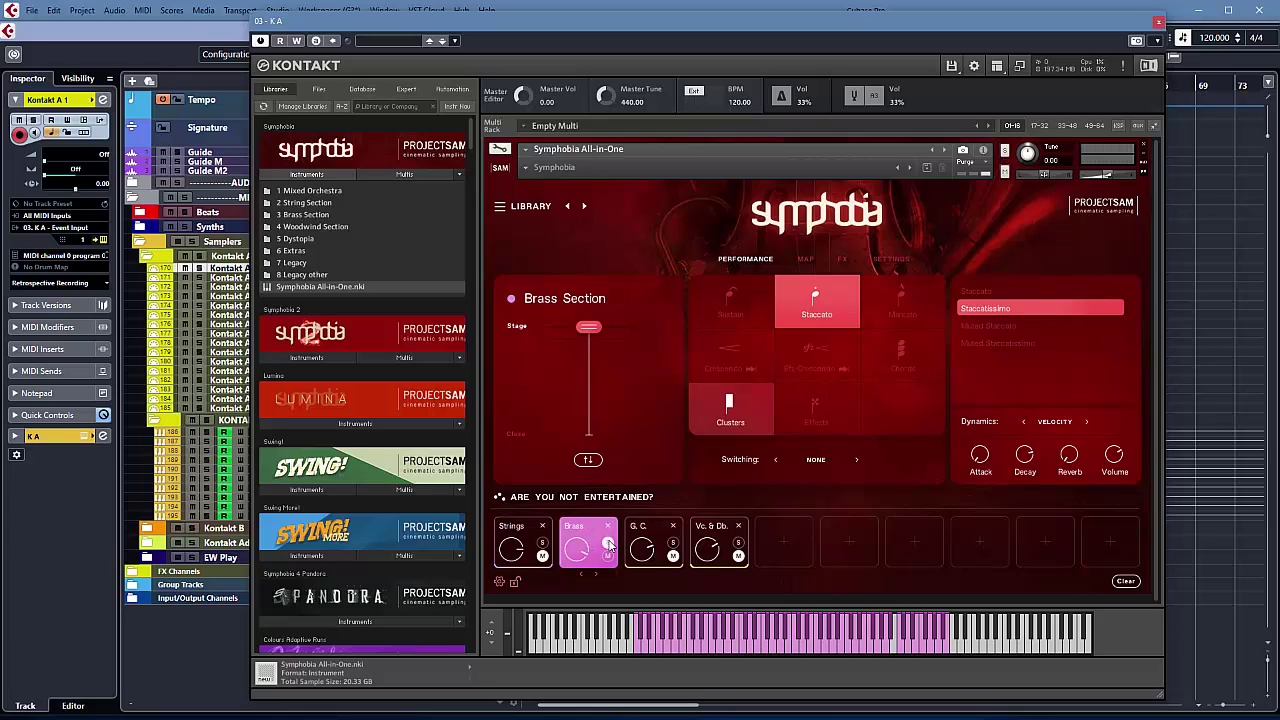
{"action": "left_click", "coordinate": [608, 543]}
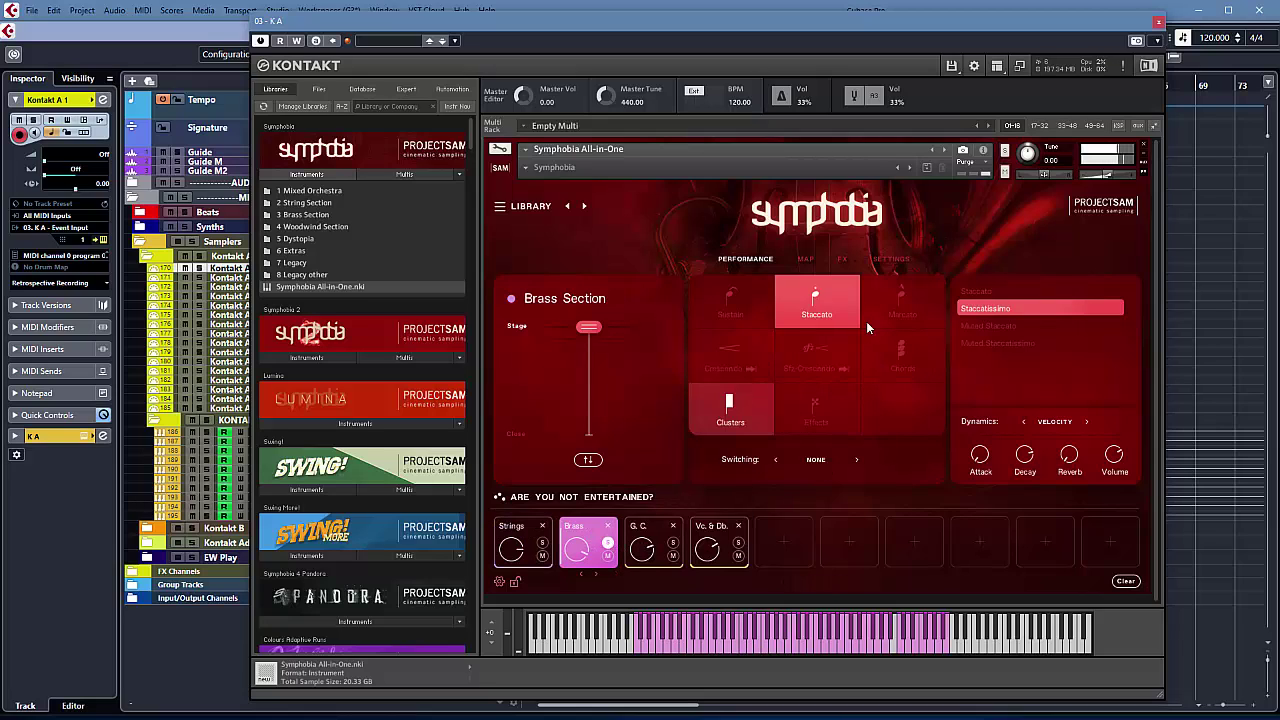
{"action": "left_click", "coordinate": [804, 259]}
{"action": "left_click_drag", "start_coordinate": [1052, 396], "coordinate": [1094, 390]}
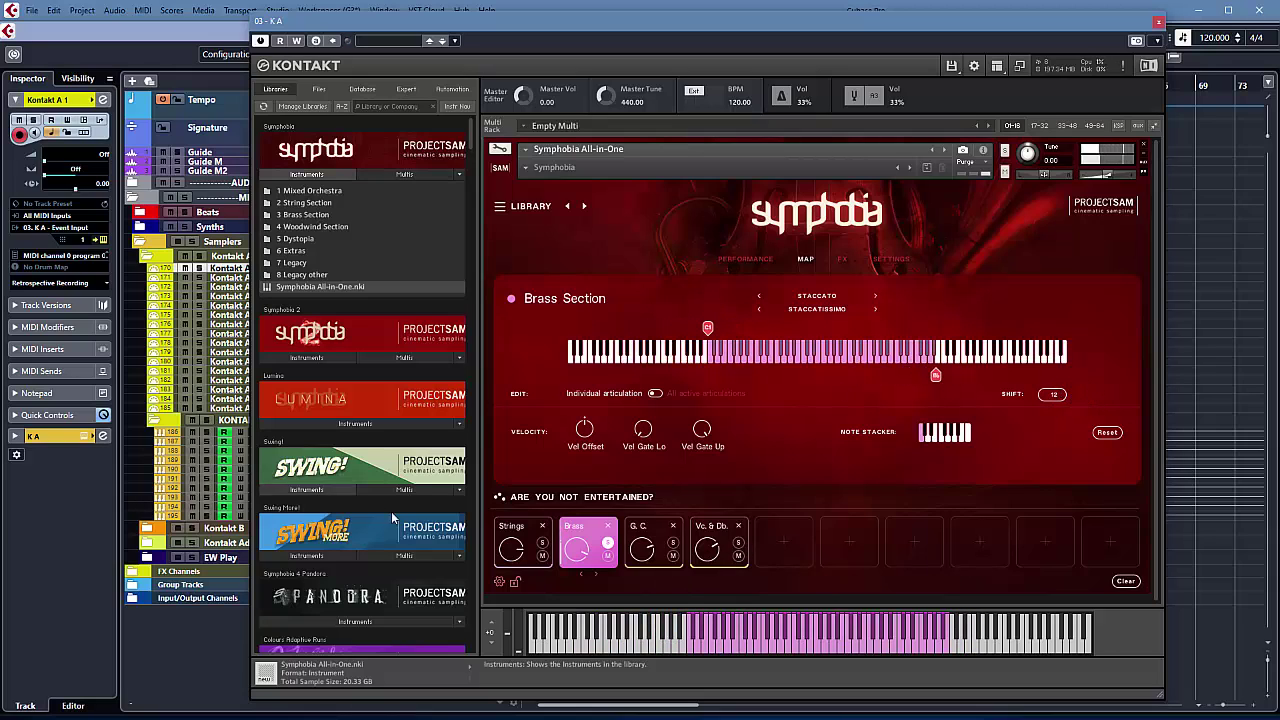
{"action": "left_click", "coordinate": [608, 543]}
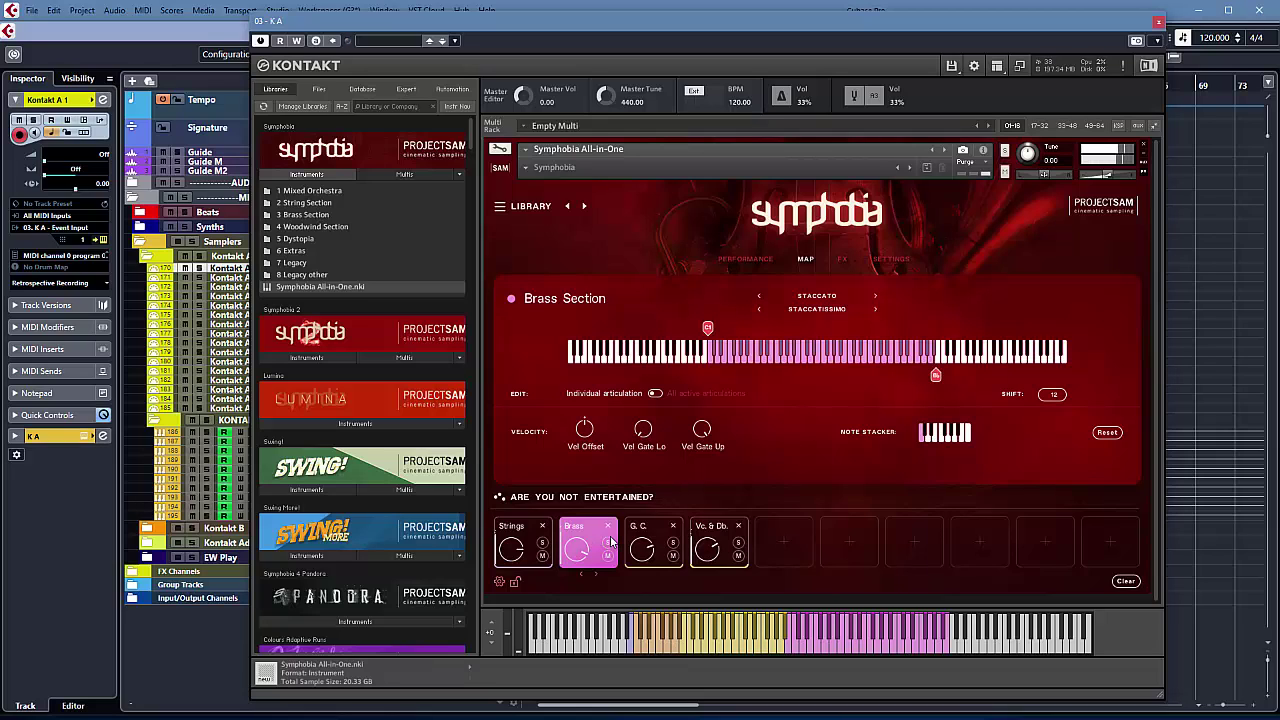
{"action": "left_click", "coordinate": [949, 443]}
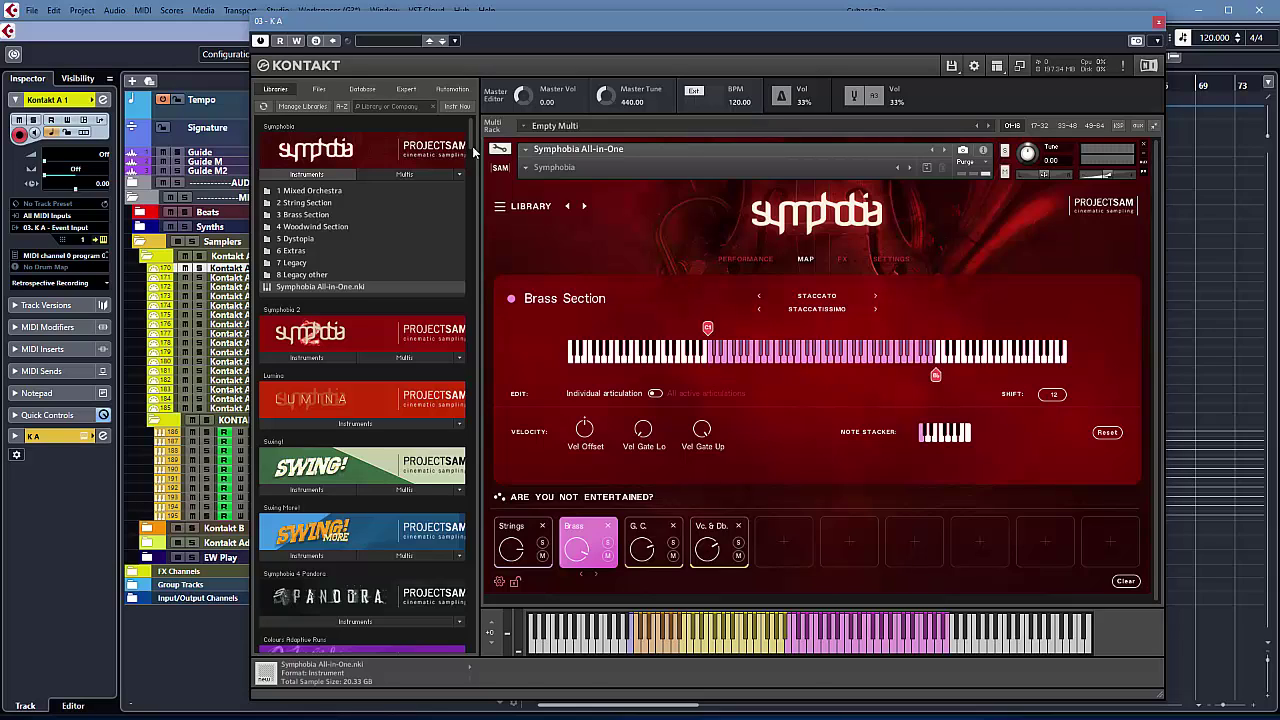
Step: Remove the current instrument without saving and load Bigger Than Life.nkm, confirming the replacement
{"action": "left_click", "coordinate": [532, 207]}
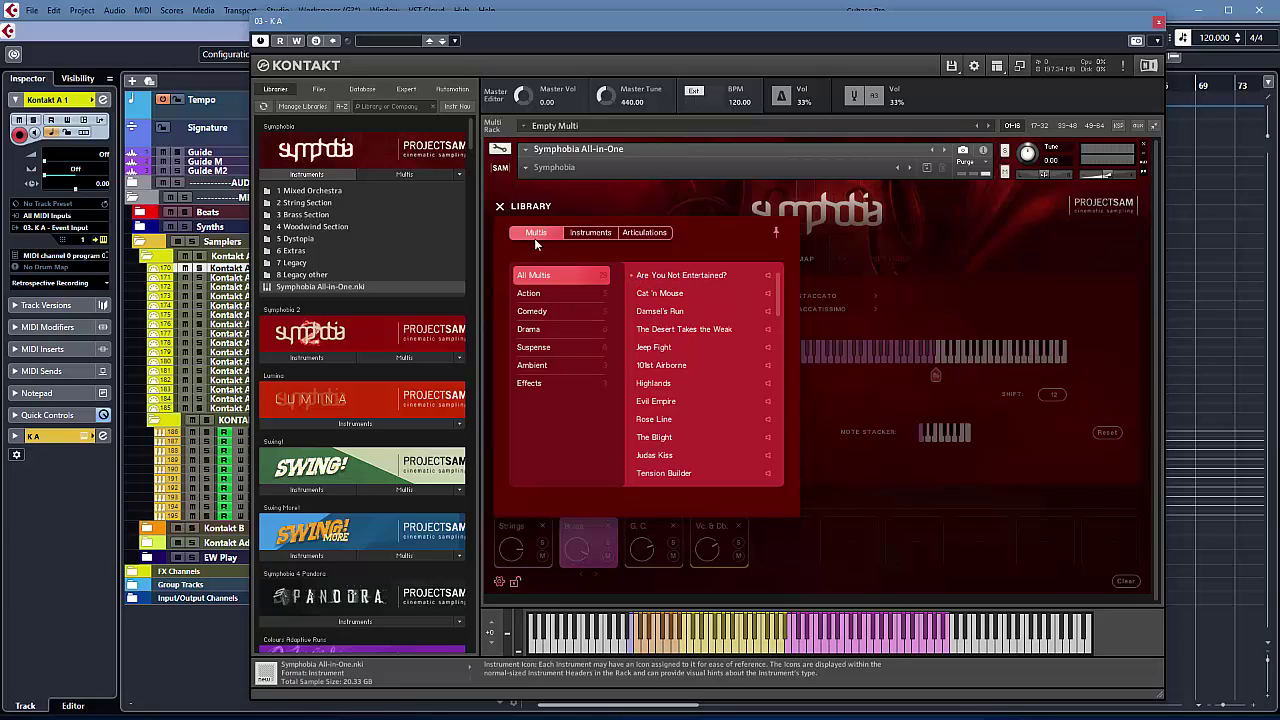
{"action": "left_click", "coordinate": [404, 172]}
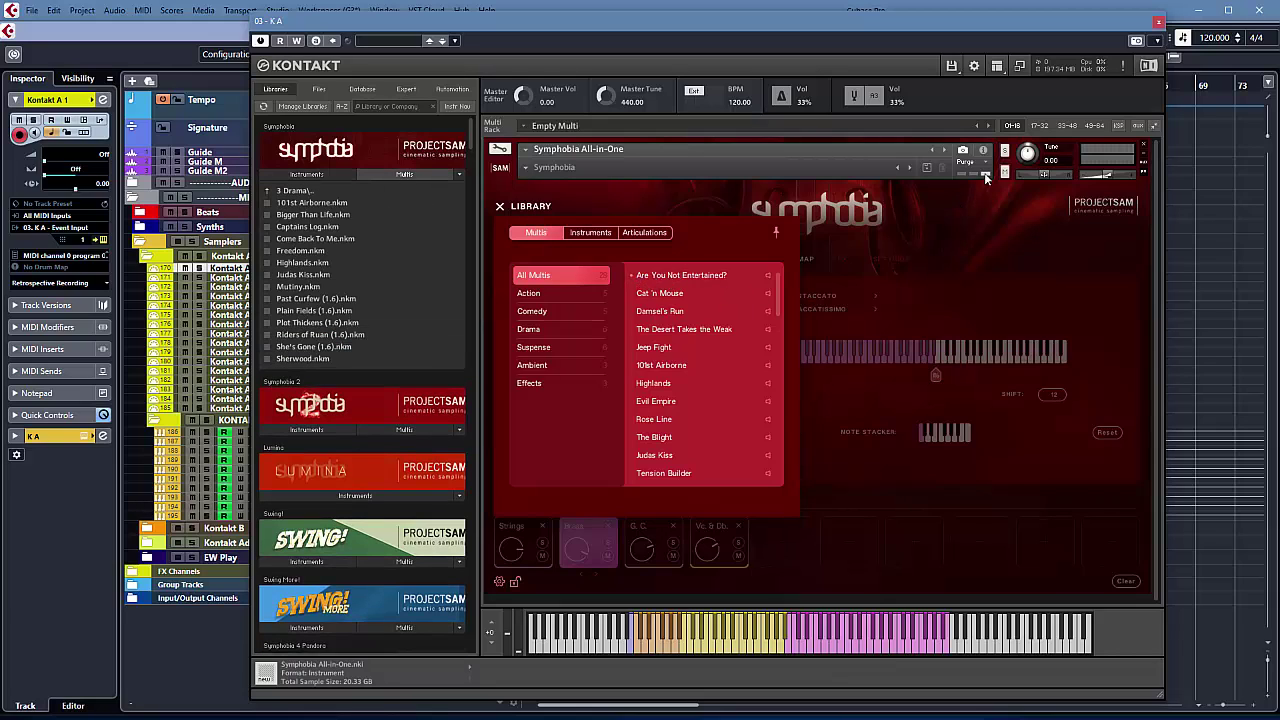
{"action": "left_click", "coordinate": [1143, 144]}
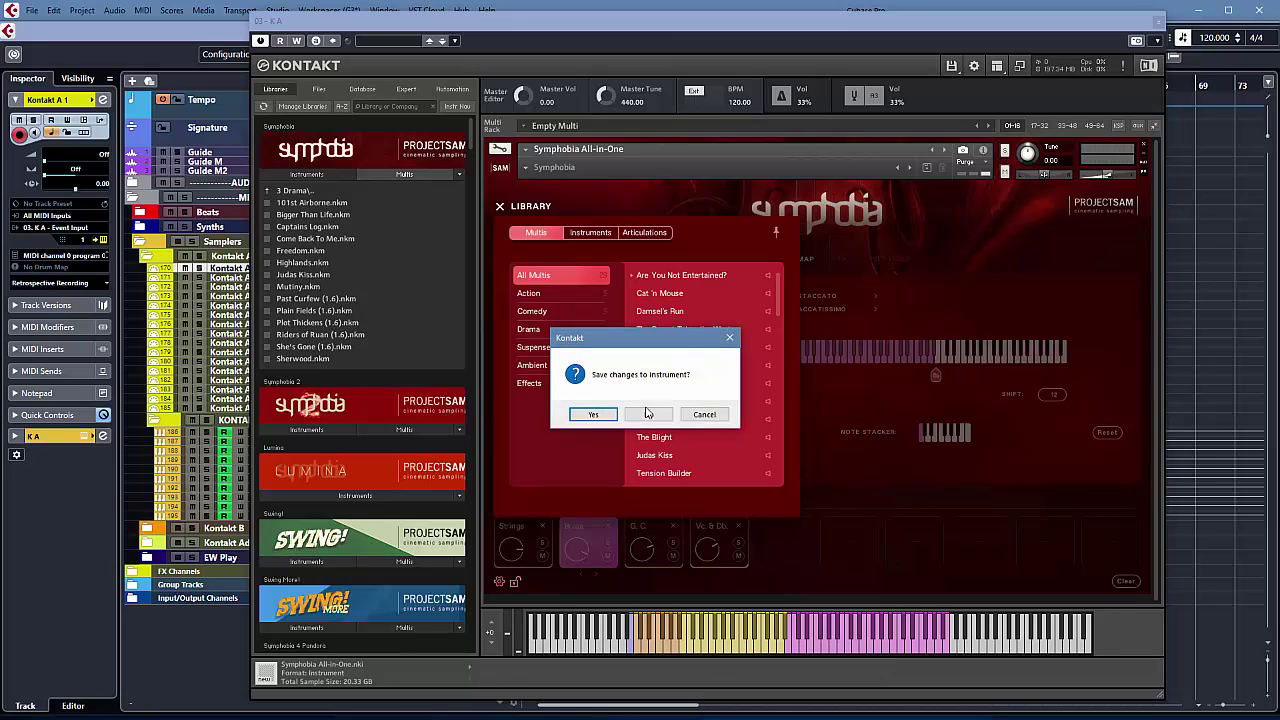
{"action": "left_click", "coordinate": [648, 414]}
{"action": "double_click", "coordinate": [323, 218]}
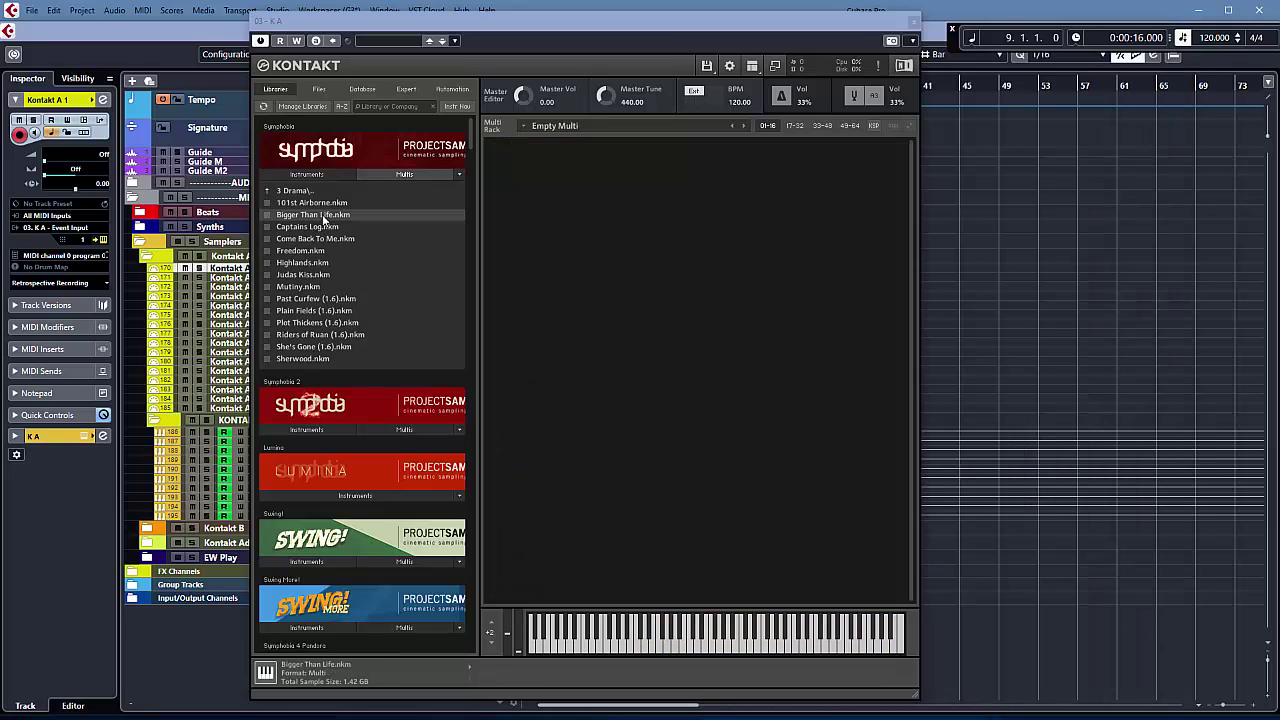
{"action": "left_click", "coordinate": [603, 414]}
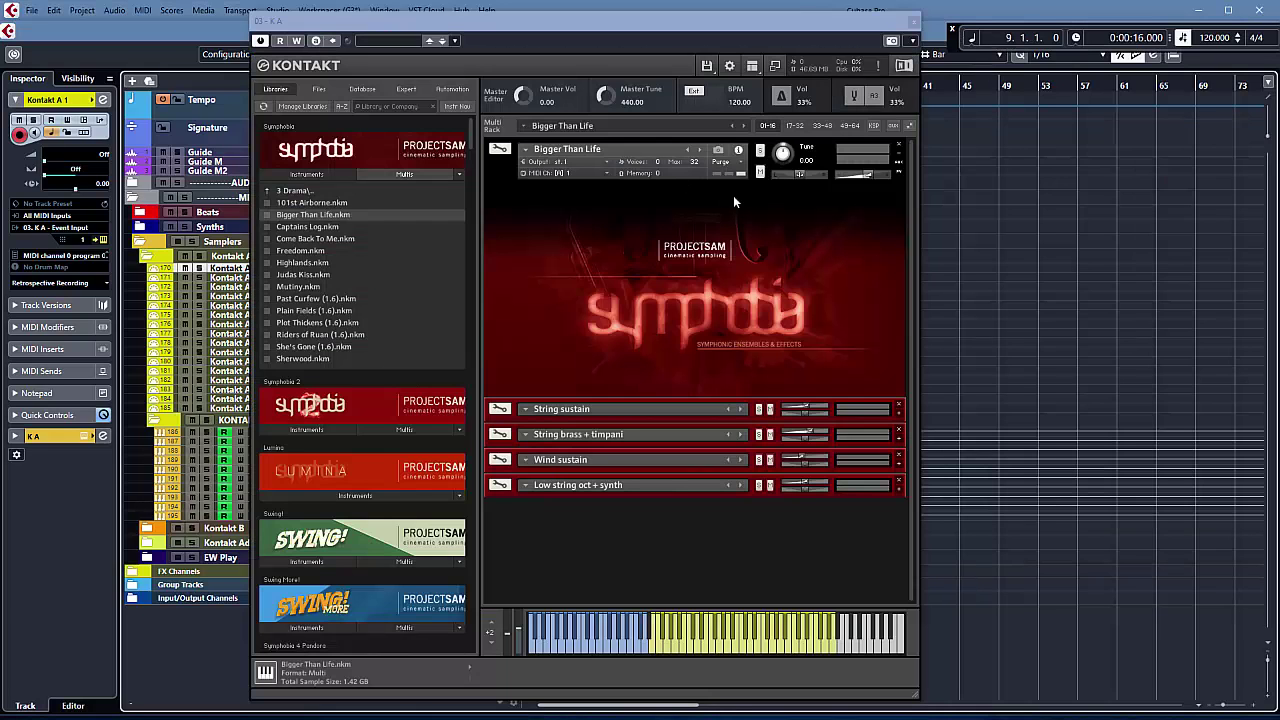
Step: Reset the whole multi, erasing all instruments, and reload Symphobia All-in-One
{"action": "left_click", "coordinate": [707, 66]}
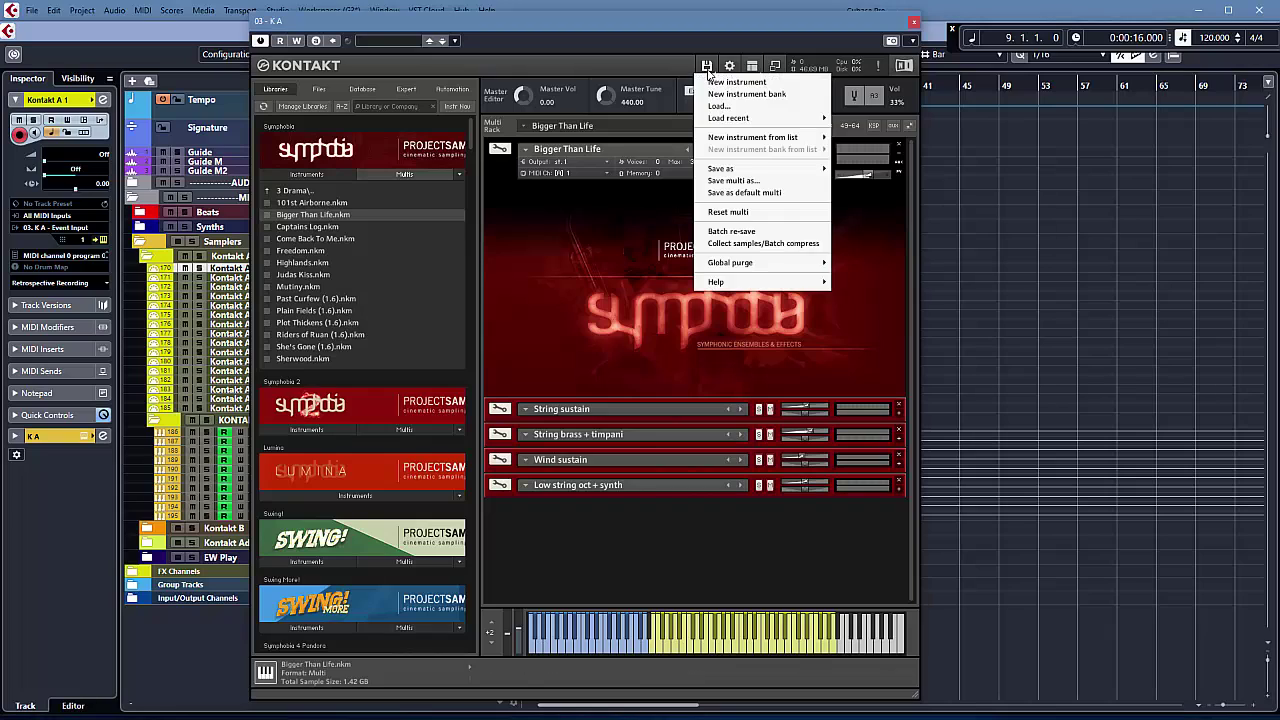
{"action": "left_click", "coordinate": [730, 212]}
{"action": "left_click", "coordinate": [654, 415]}
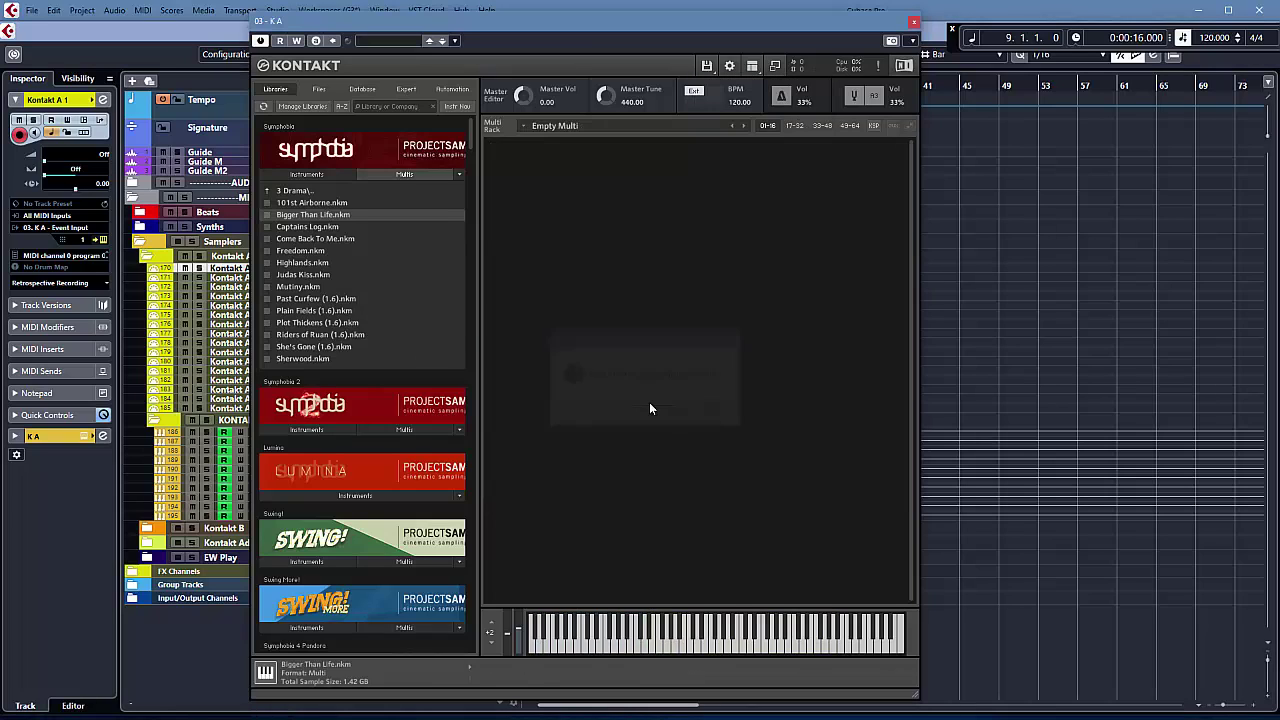
{"action": "left_click", "coordinate": [332, 177]}
{"action": "double_click", "coordinate": [314, 288]}
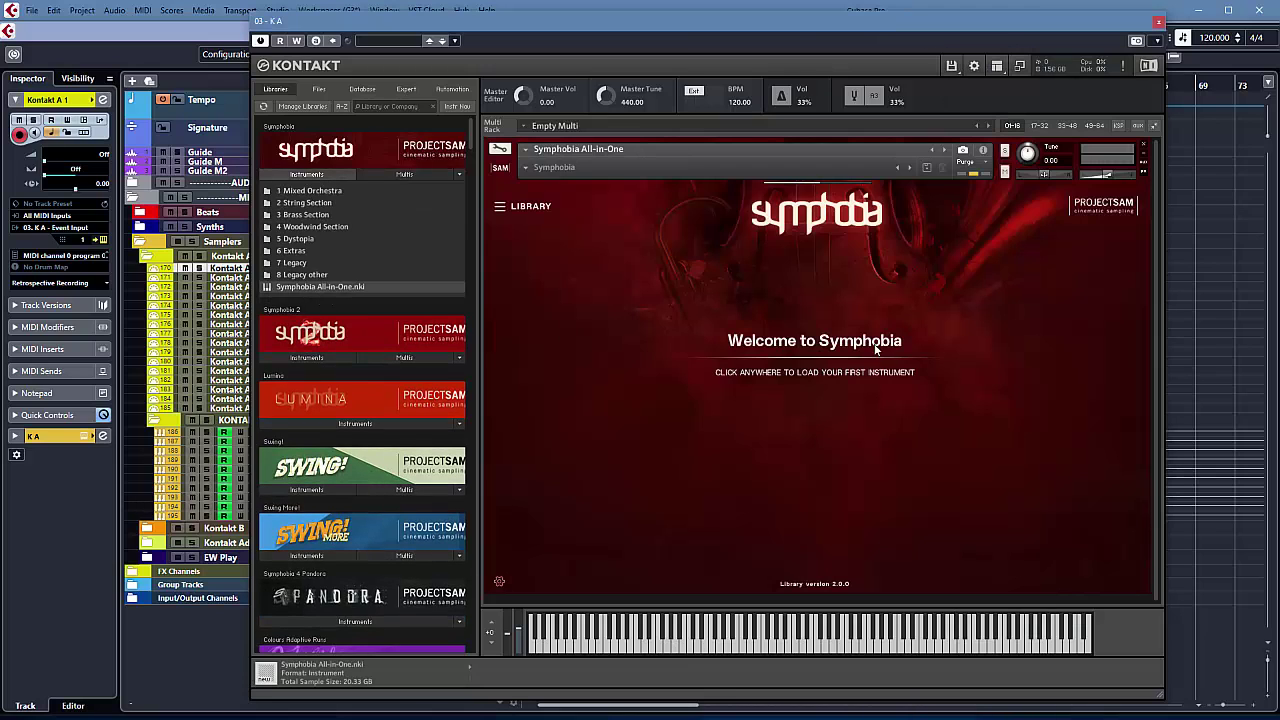
Step: Load Strings > Sustain and Str.&Brs. > Sustain from the Articulations library as two layers
{"action": "left_click", "coordinate": [878, 350]}
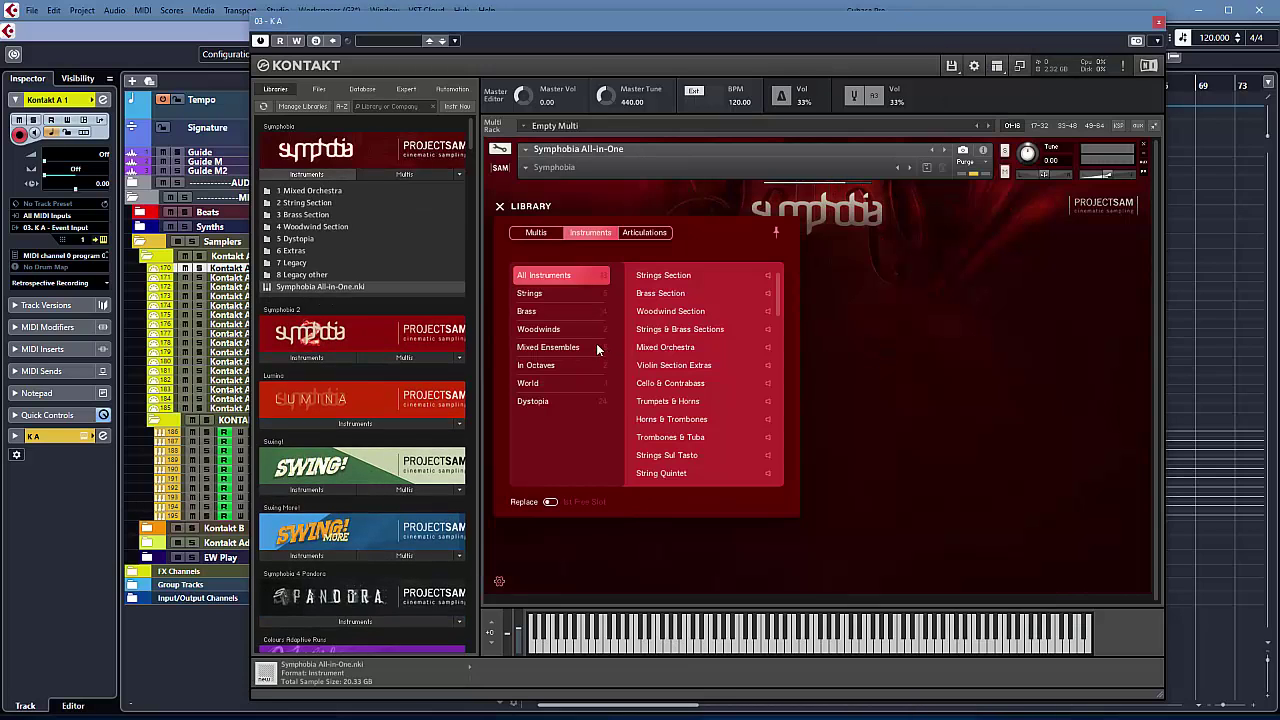
{"action": "left_click", "coordinate": [644, 232]}
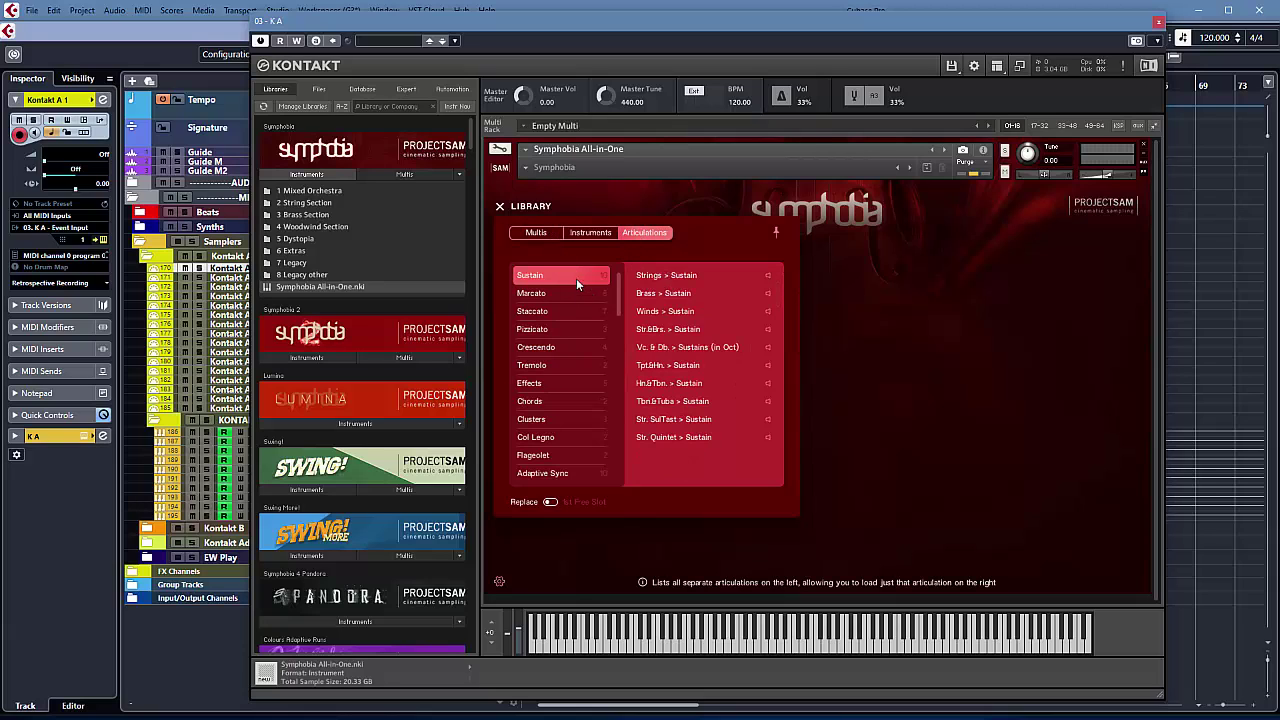
{"action": "left_click", "coordinate": [676, 277]}
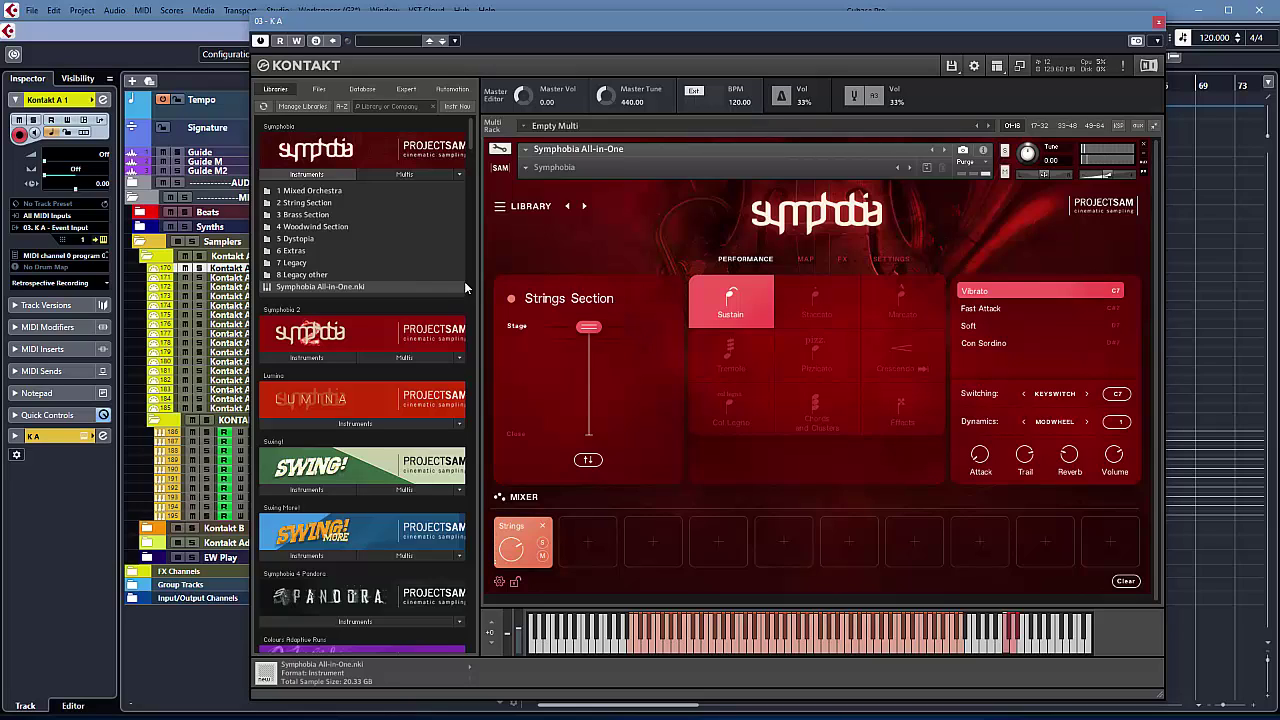
{"action": "left_click", "coordinate": [589, 545]}
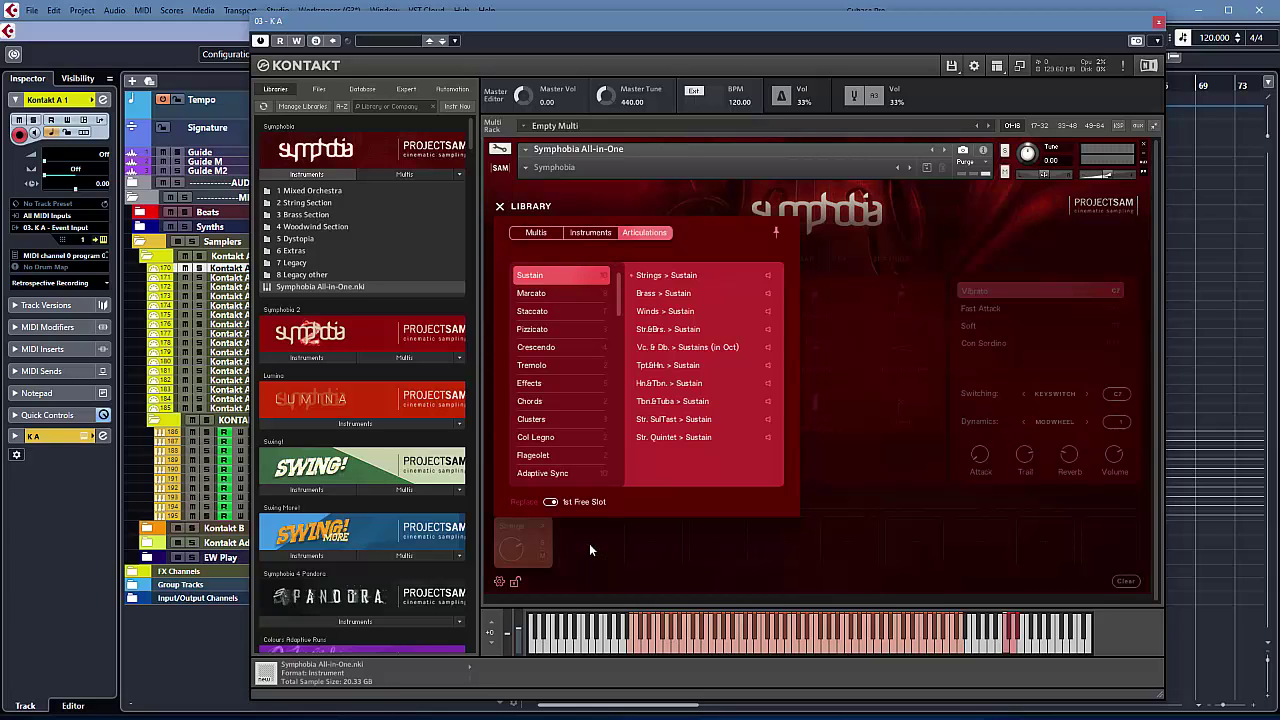
{"action": "left_click", "coordinate": [667, 330]}
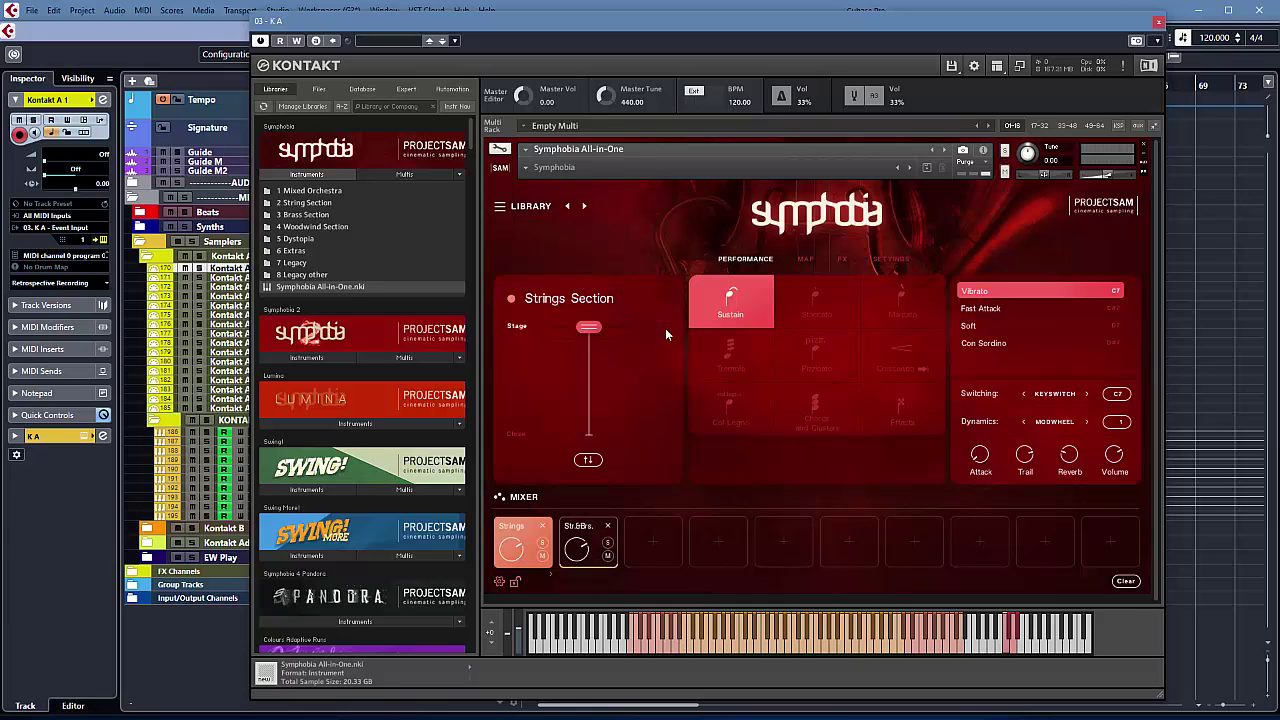
Step: Switch the Str.&Brs. layer to its Strings, Brass & Timpani variant
{"action": "left_click", "coordinate": [577, 540]}
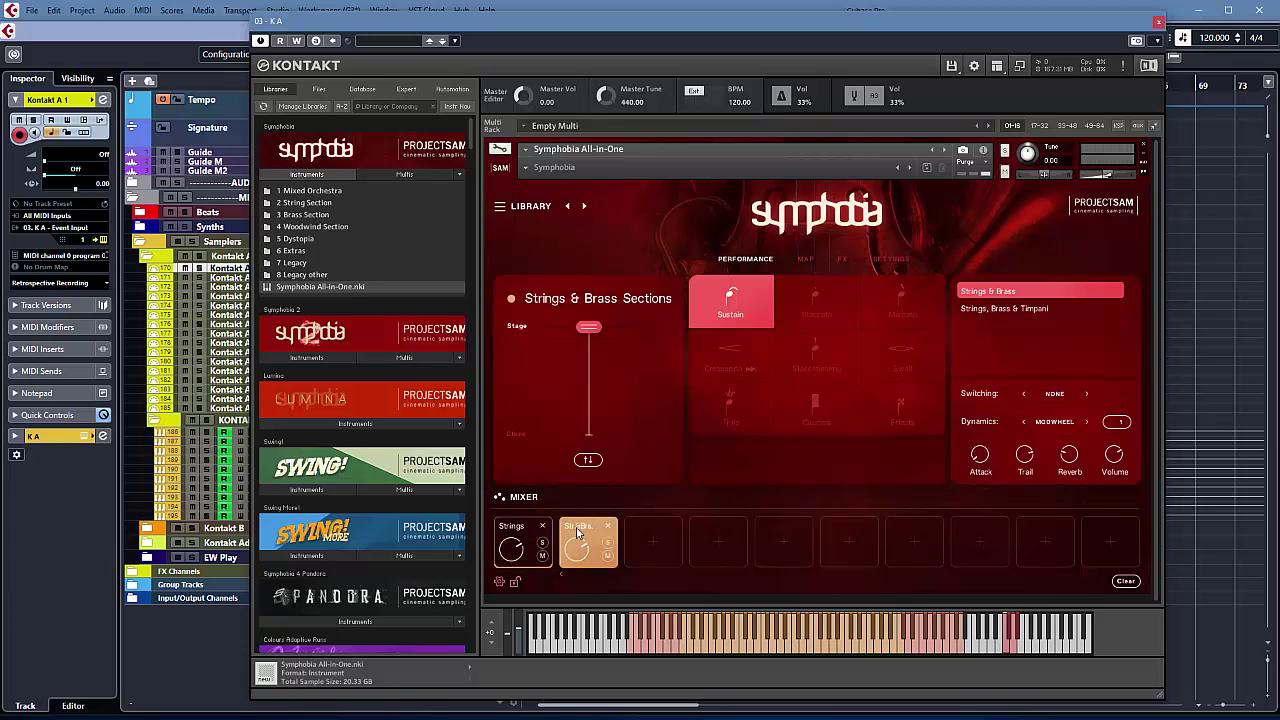
{"action": "left_click", "coordinate": [1026, 309]}
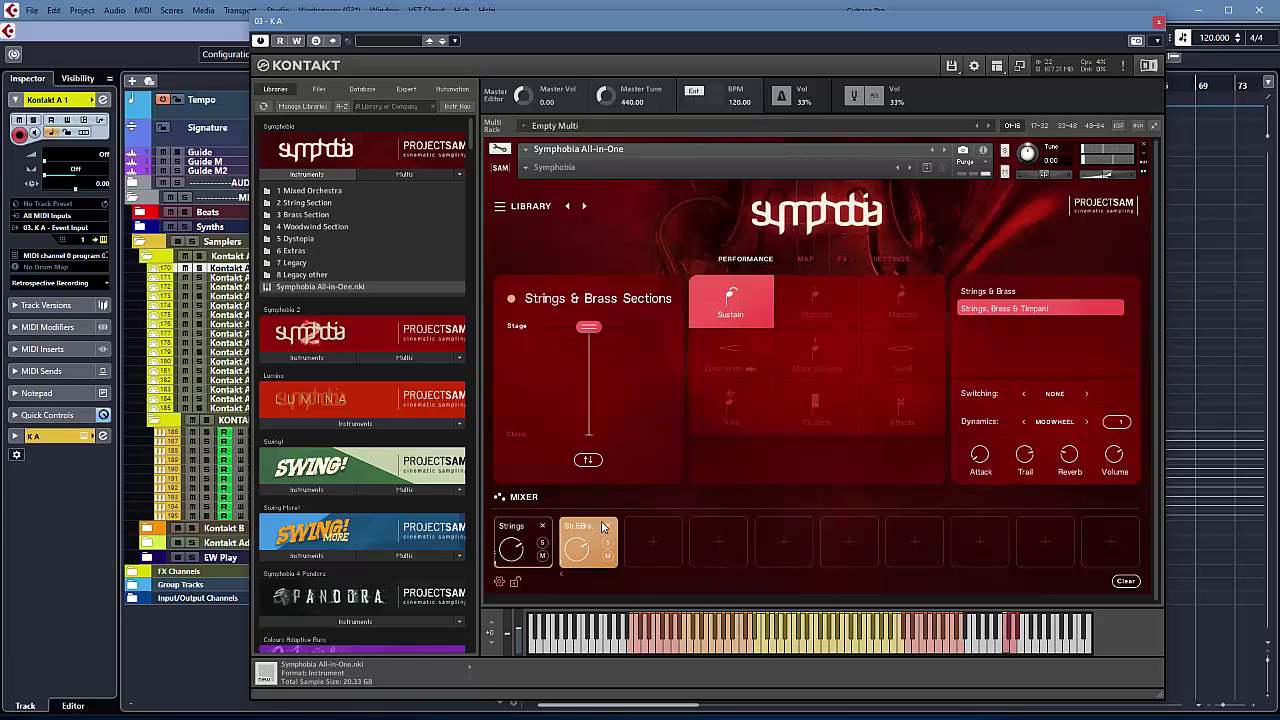
{"action": "left_click", "coordinate": [648, 541]}
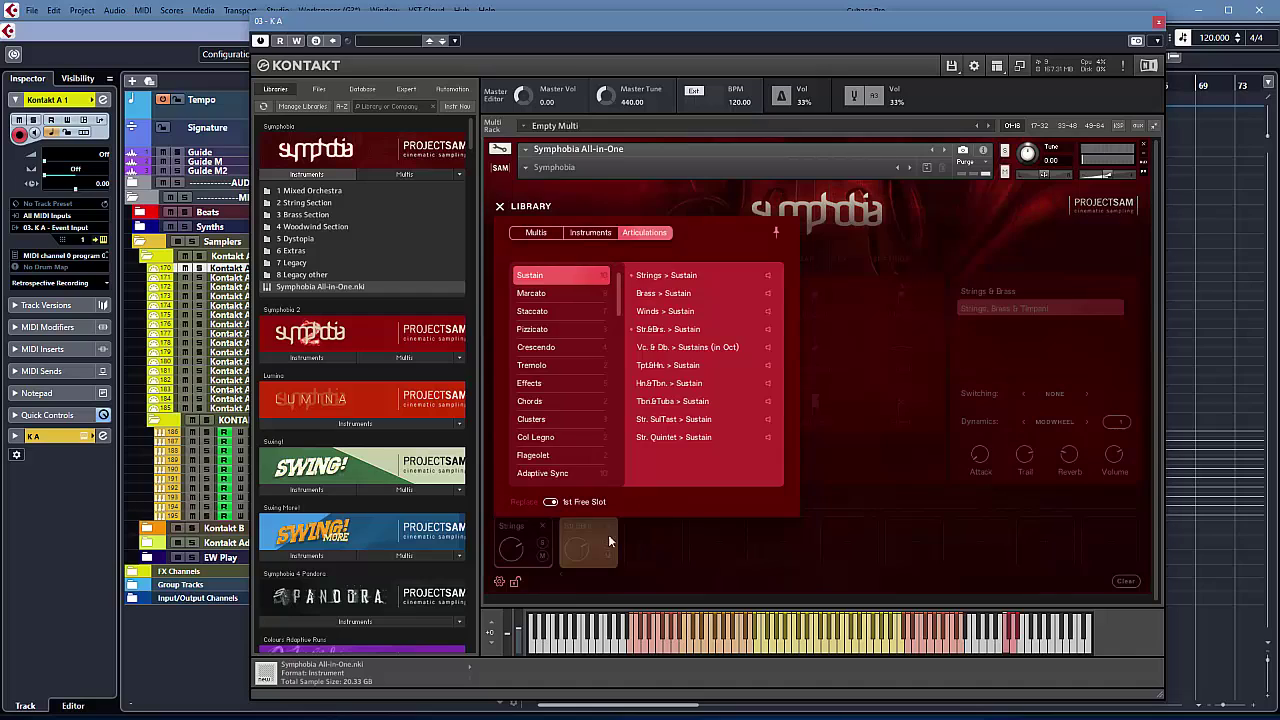
Step: Add Winds > Sustain as the third layer and set its MAP shift to -12
{"action": "left_click", "coordinate": [666, 318]}
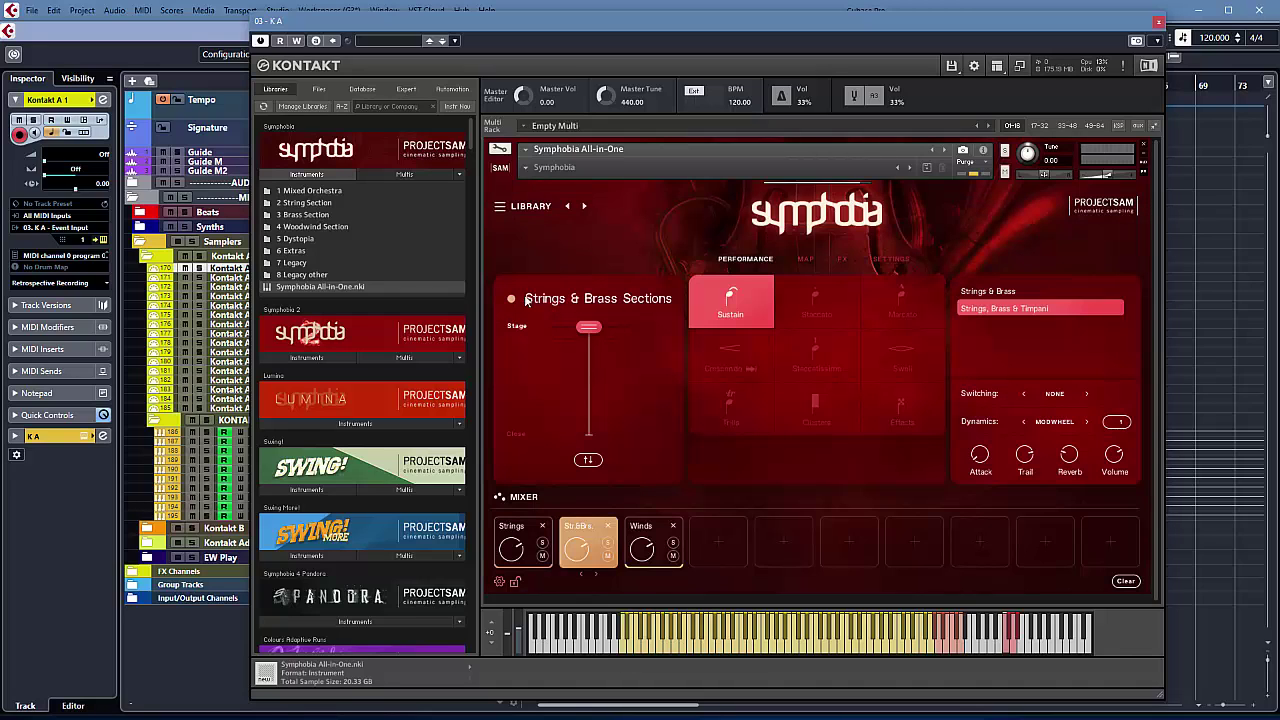
{"action": "left_click", "coordinate": [652, 535]}
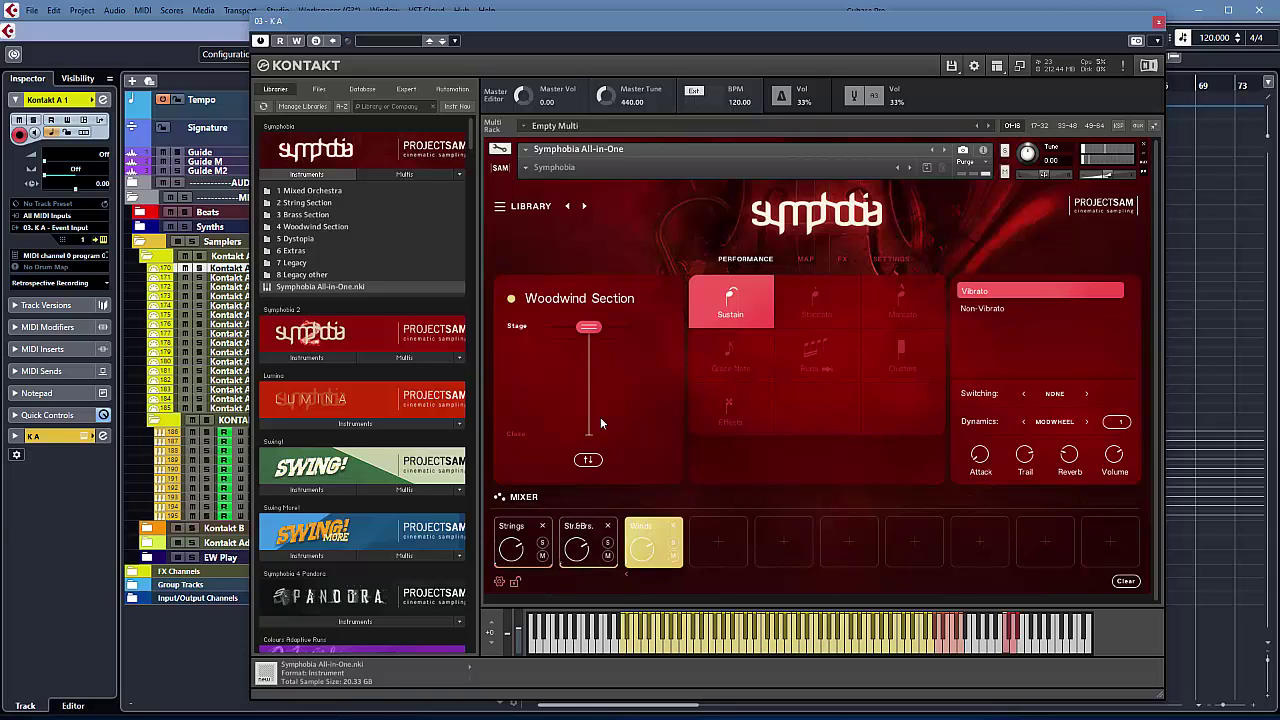
{"action": "left_click", "coordinate": [805, 259]}
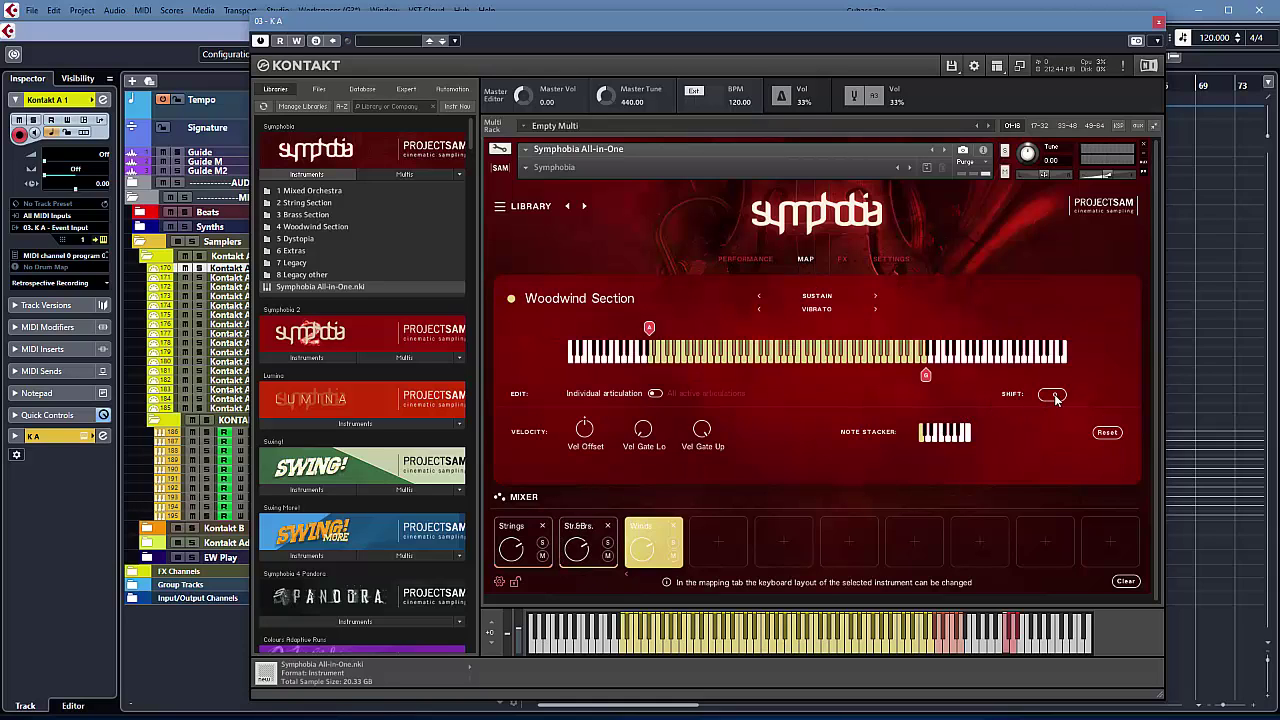
{"action": "scroll", "coordinate": [1052, 400], "scroll_direction": "down", "scroll_amount": 13}
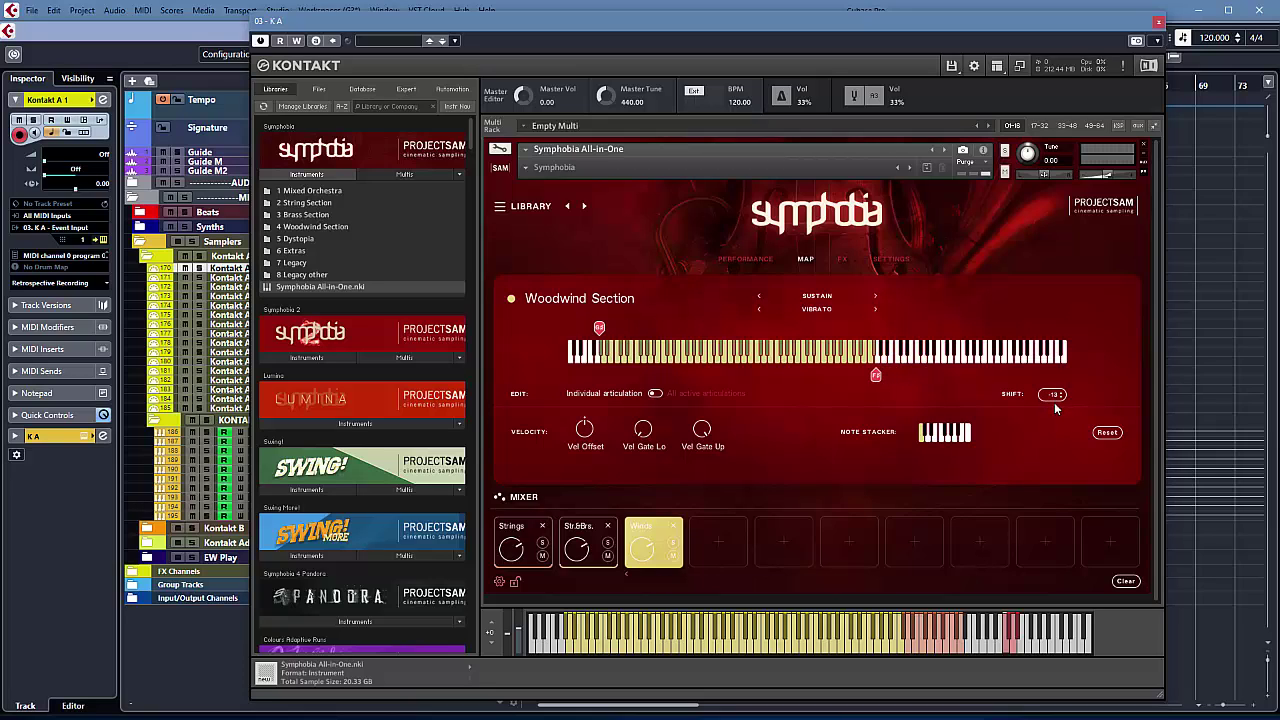
{"action": "scroll", "coordinate": [1054, 402], "scroll_direction": "up", "scroll_amount": 1}
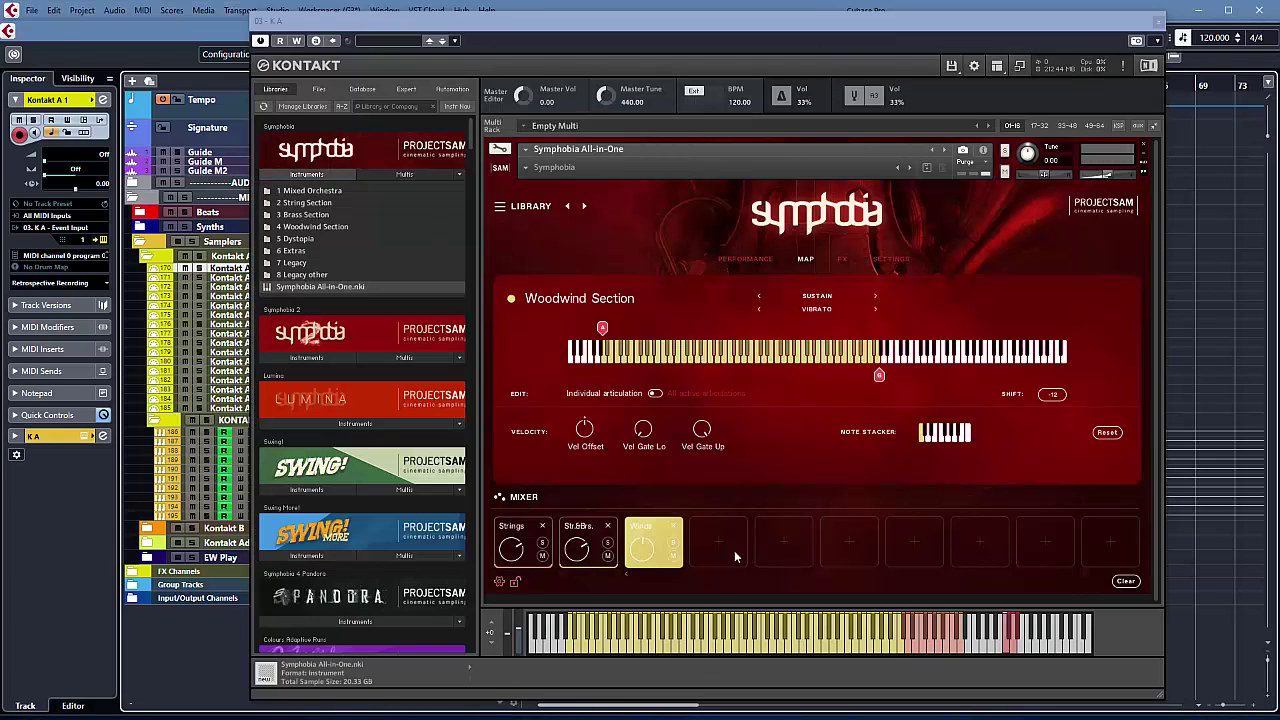
Step: Load Vc. & Db. Sustains (in Oct) as the fourth layer and switch it to Sustains with Bass Synth
{"action": "left_click", "coordinate": [719, 541]}
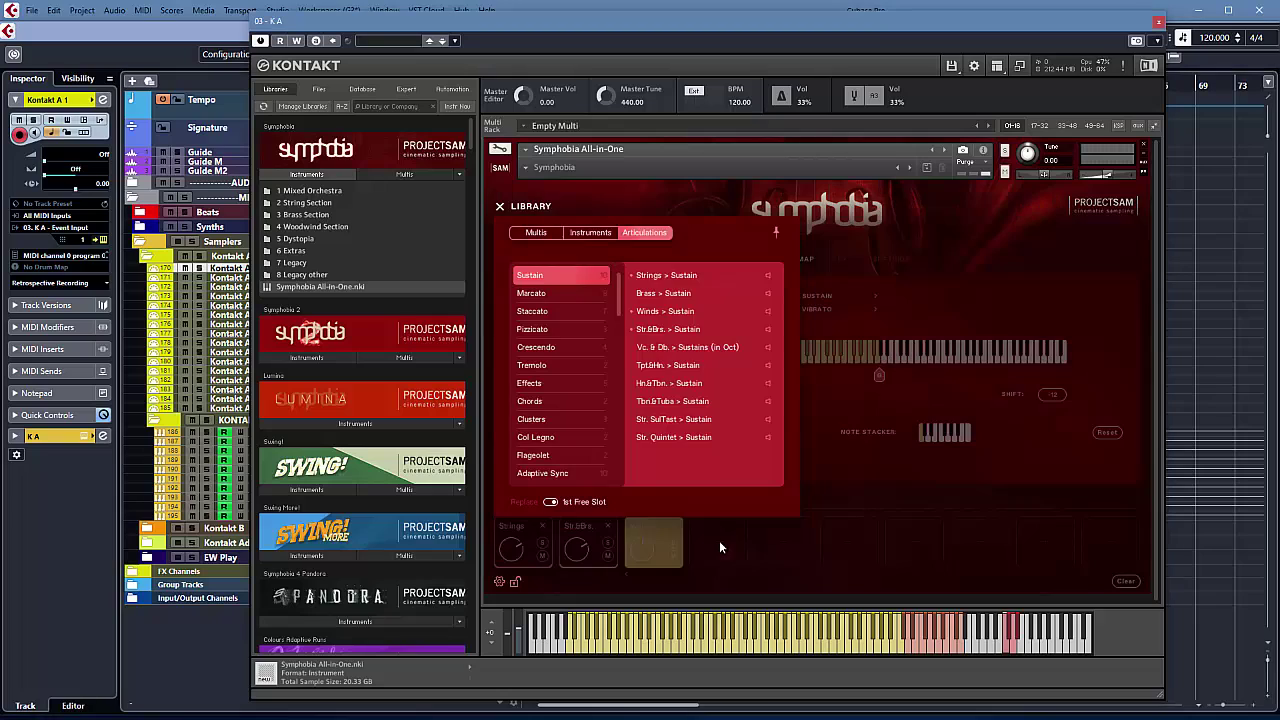
{"action": "left_click", "coordinate": [672, 349]}
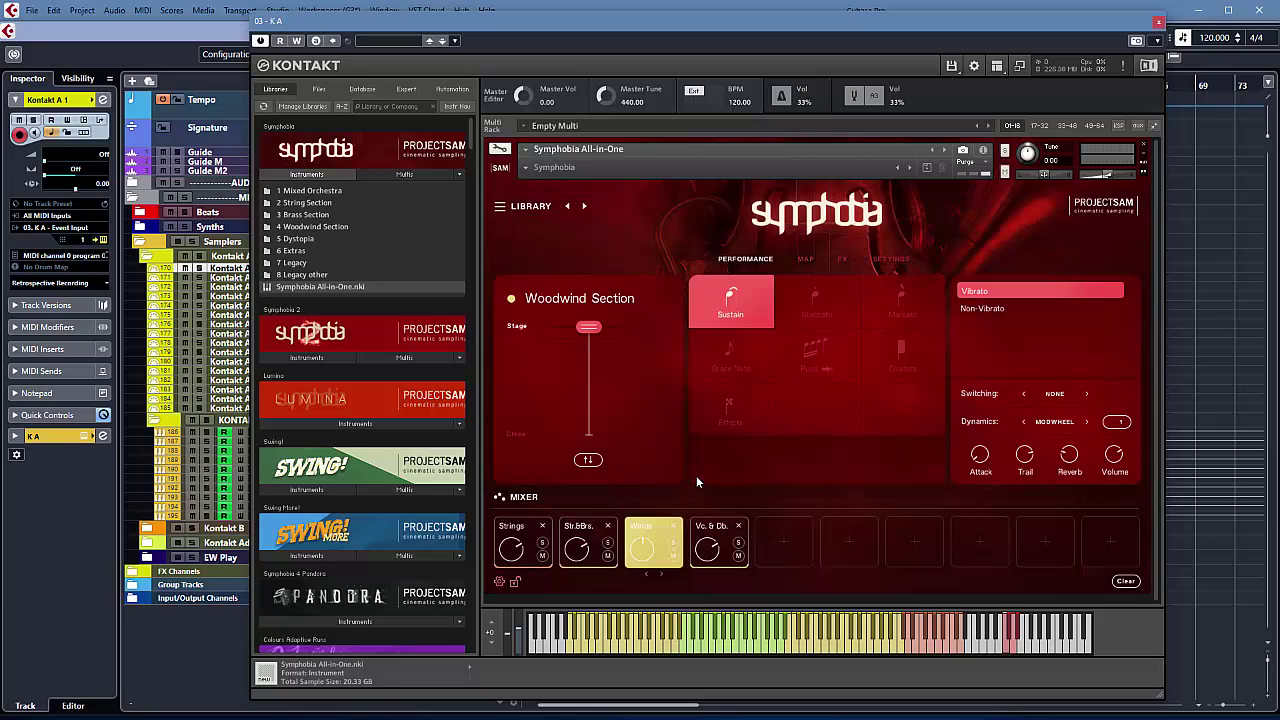
{"action": "left_click", "coordinate": [700, 521]}
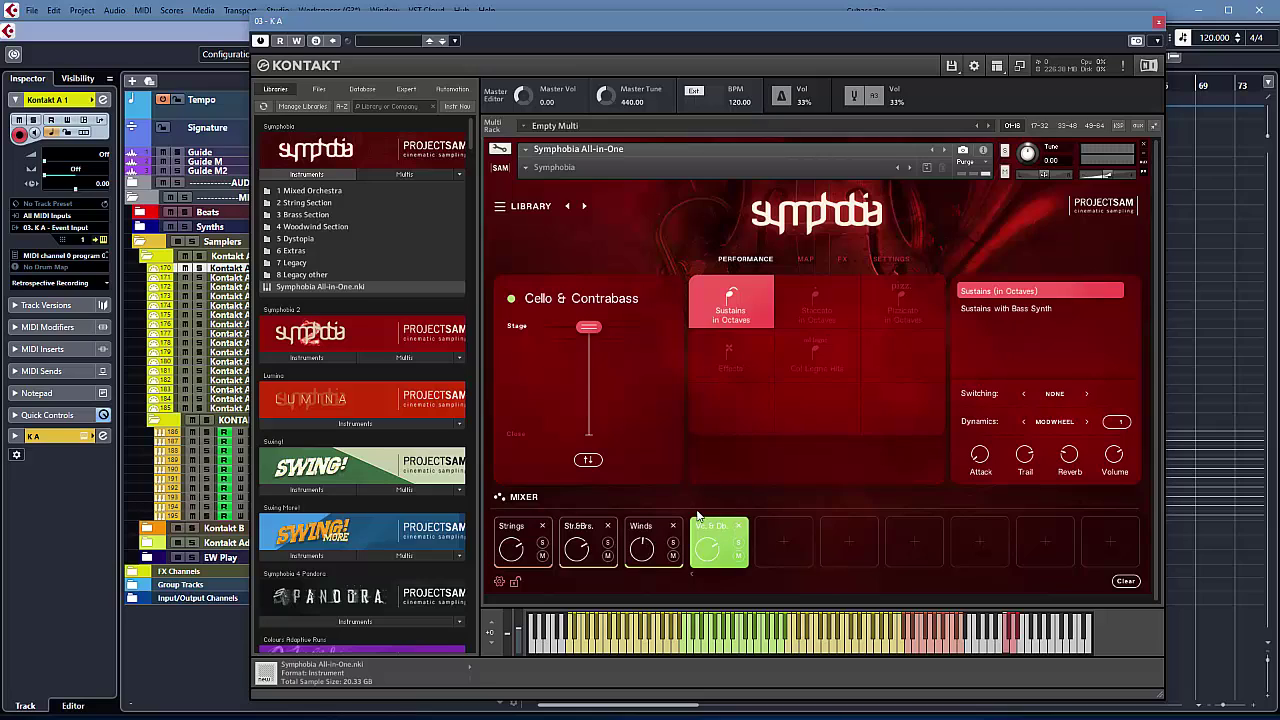
{"action": "left_click", "coordinate": [1045, 310]}
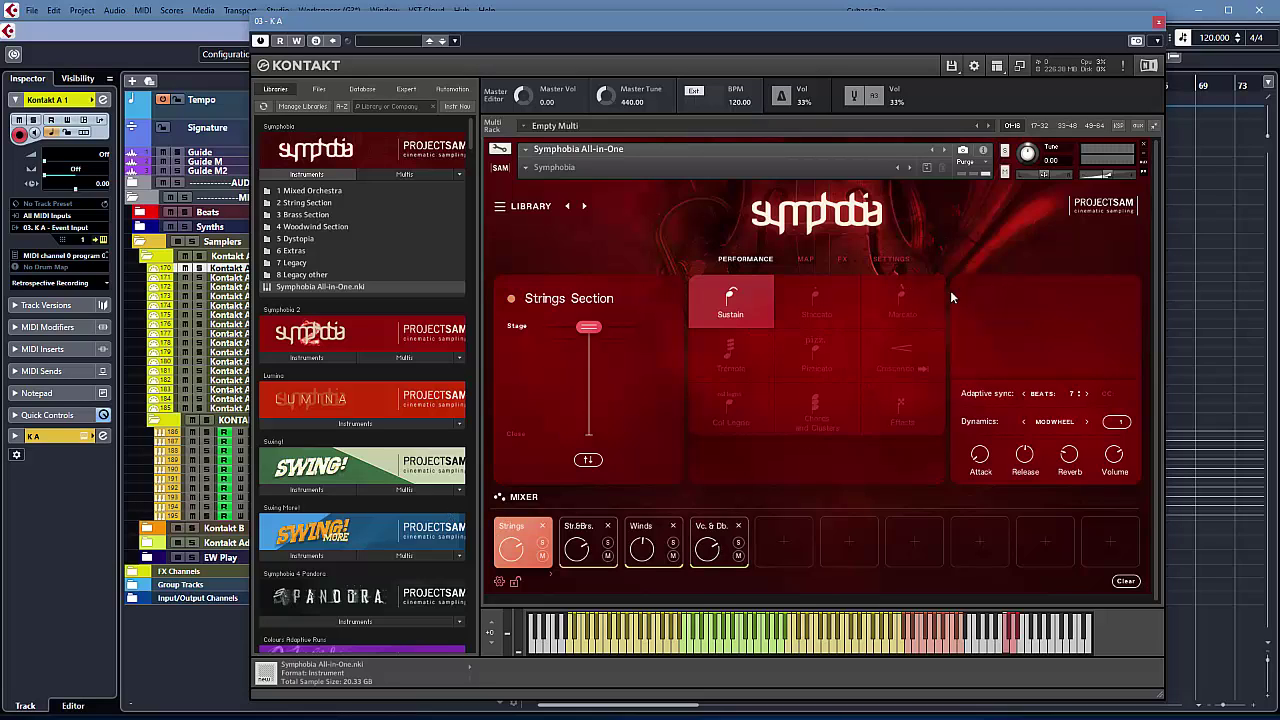
Step: Add Marcato alongside Sustain on the strings and set the Str.&Brs. layer's dynamics to Velocity
{"action": "left_click", "coordinate": [906, 297]}
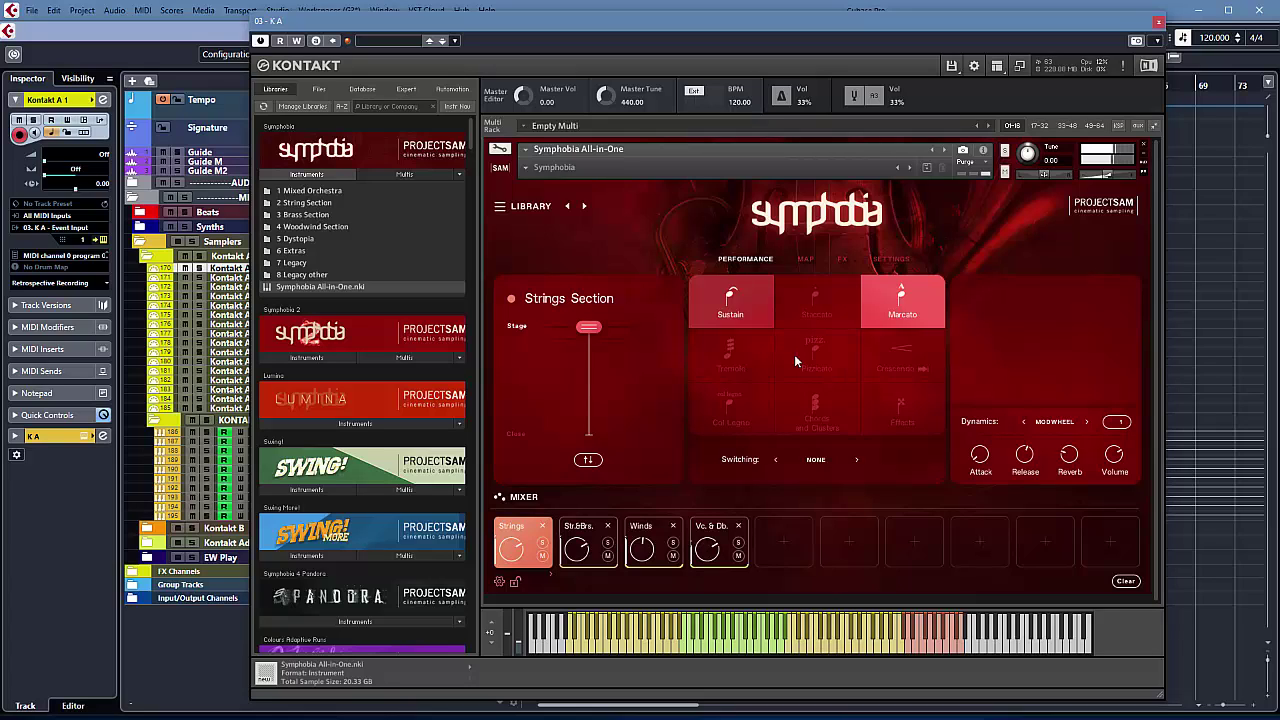
{"action": "left_click", "coordinate": [596, 527]}
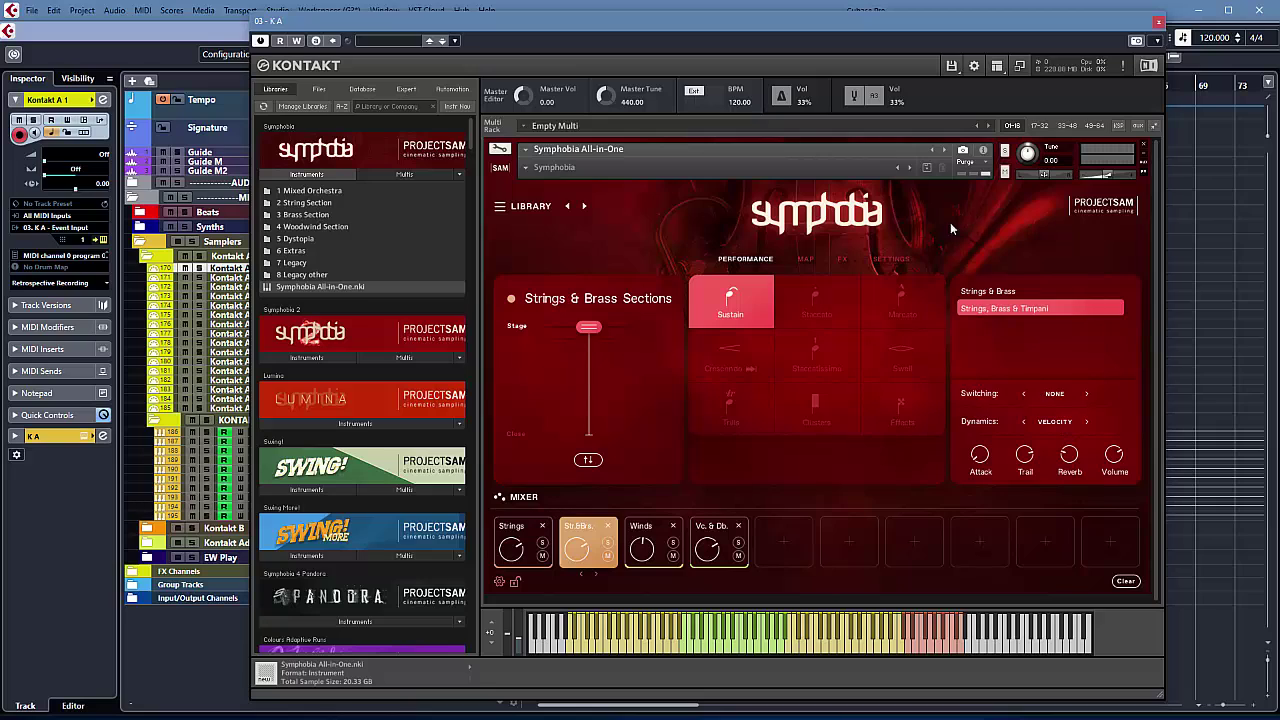
Step: Save the instrument as a snapshot named 'Bigger Than Guy Life'
{"action": "left_click", "coordinate": [928, 169]}
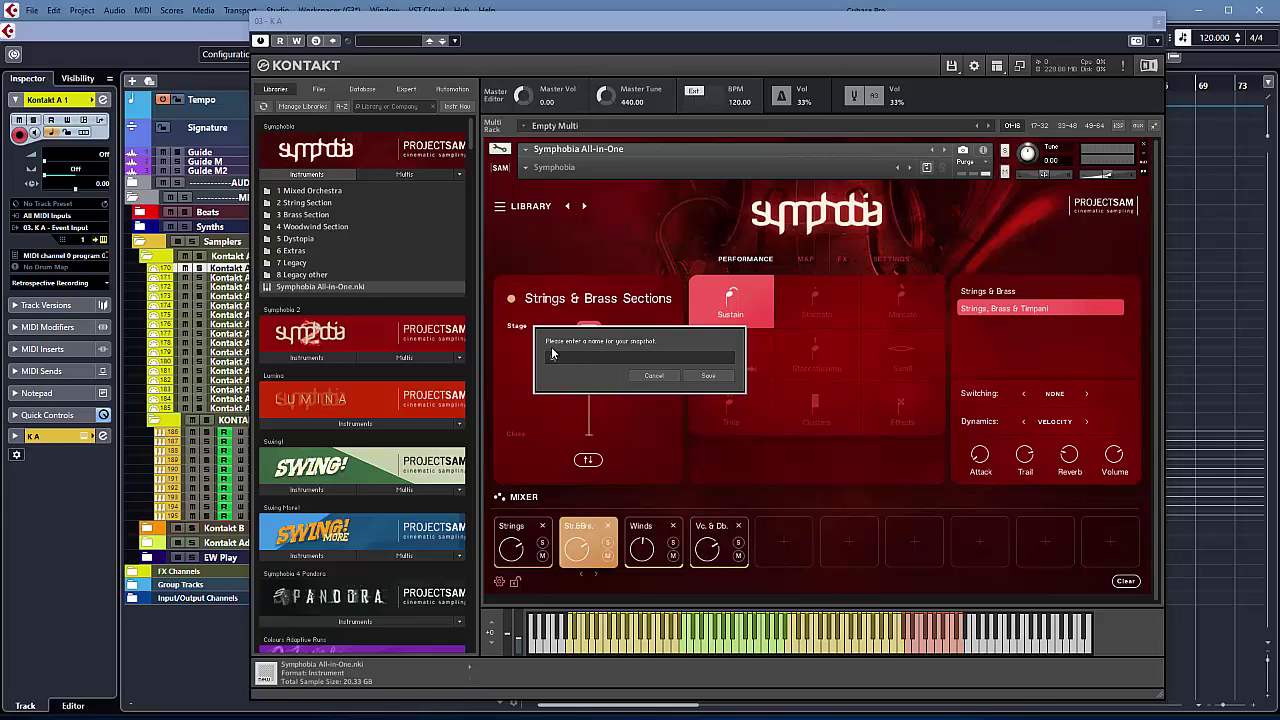
{"action": "type", "text": "Sym"}
{"action": "type", "text": "han Guy"}
{"action": "type", "text": " Lik"}
{"action": "left_click", "coordinate": [708, 377]}
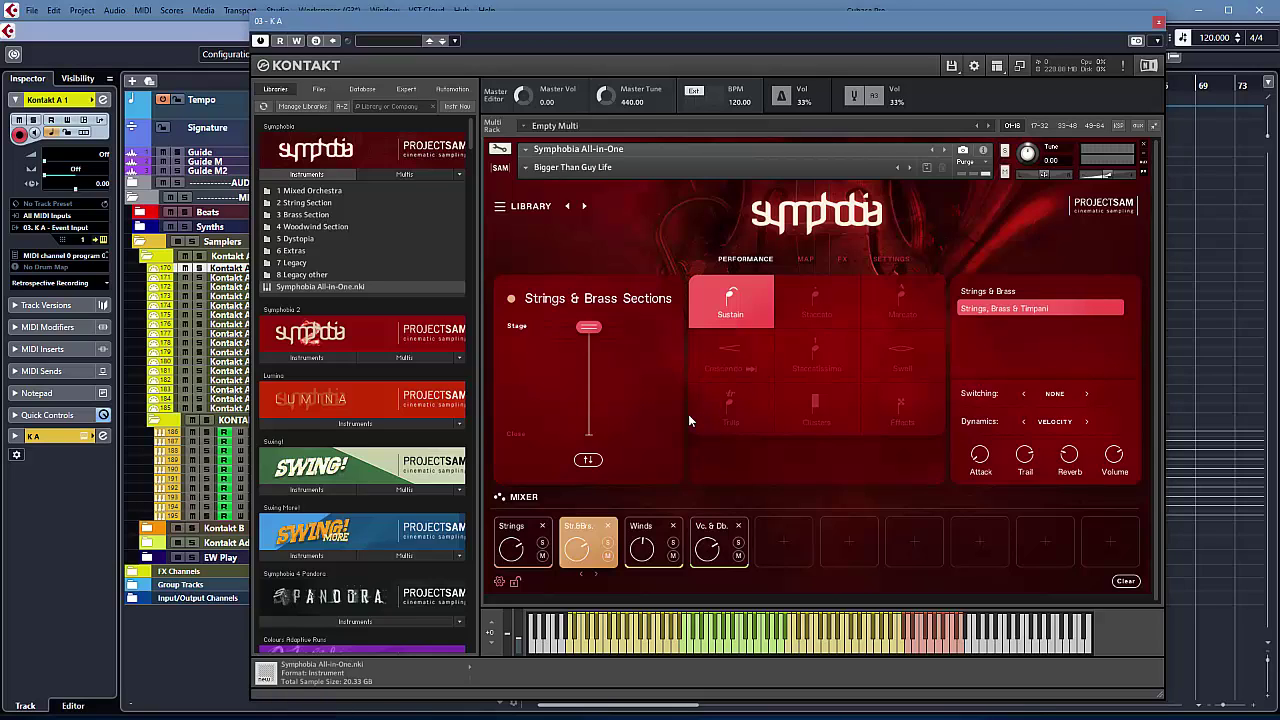